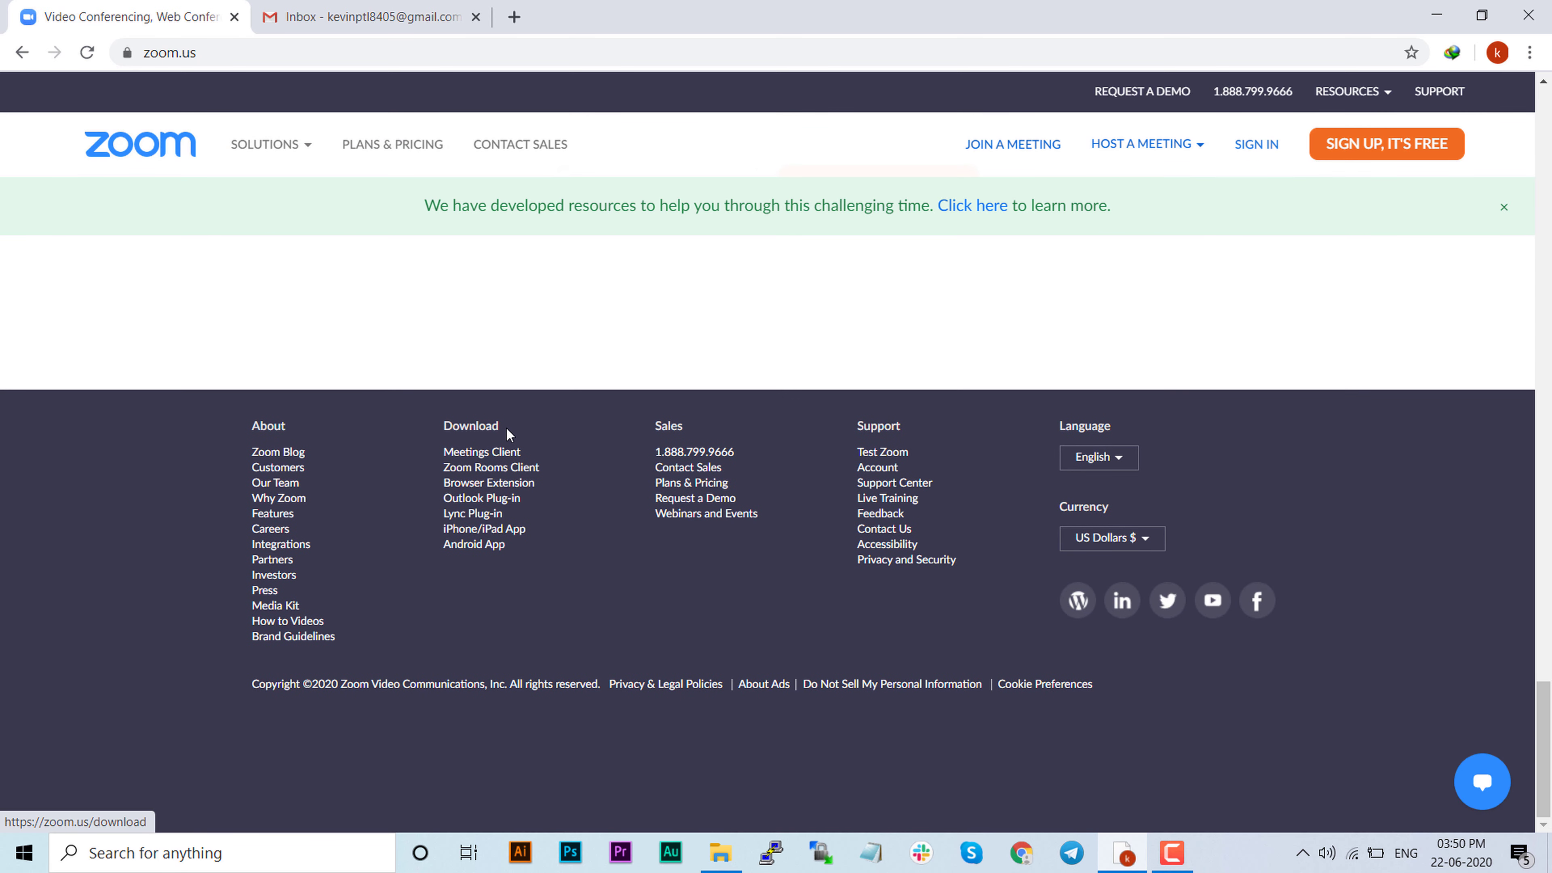
# Download the Zoom Client for Meetings installer from the Download Center and run it.
pyautogui.click(483, 428)
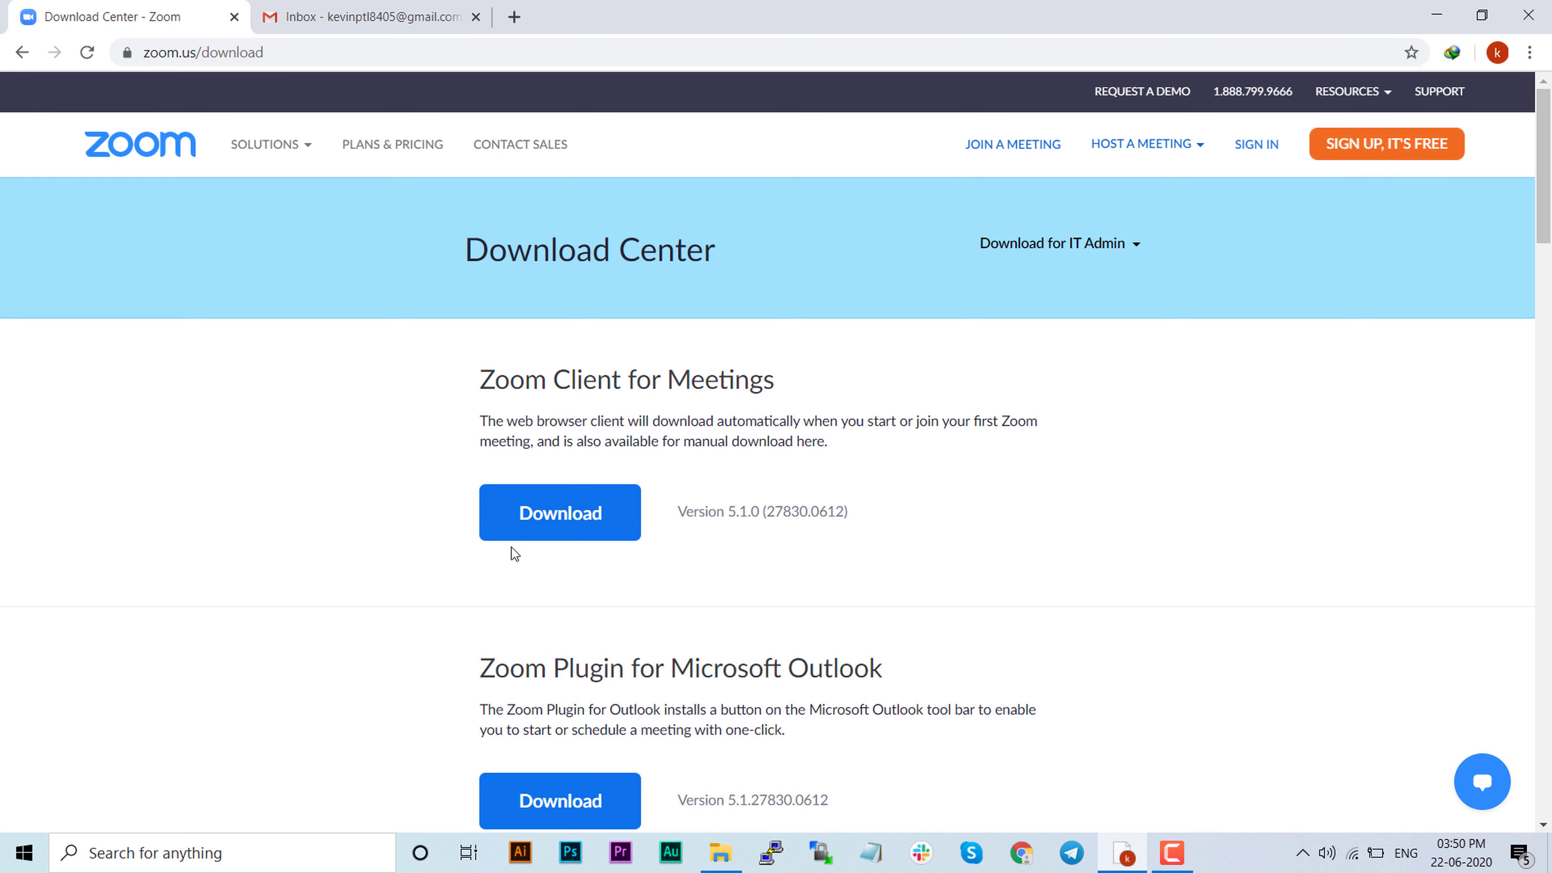
pyautogui.click(547, 534)
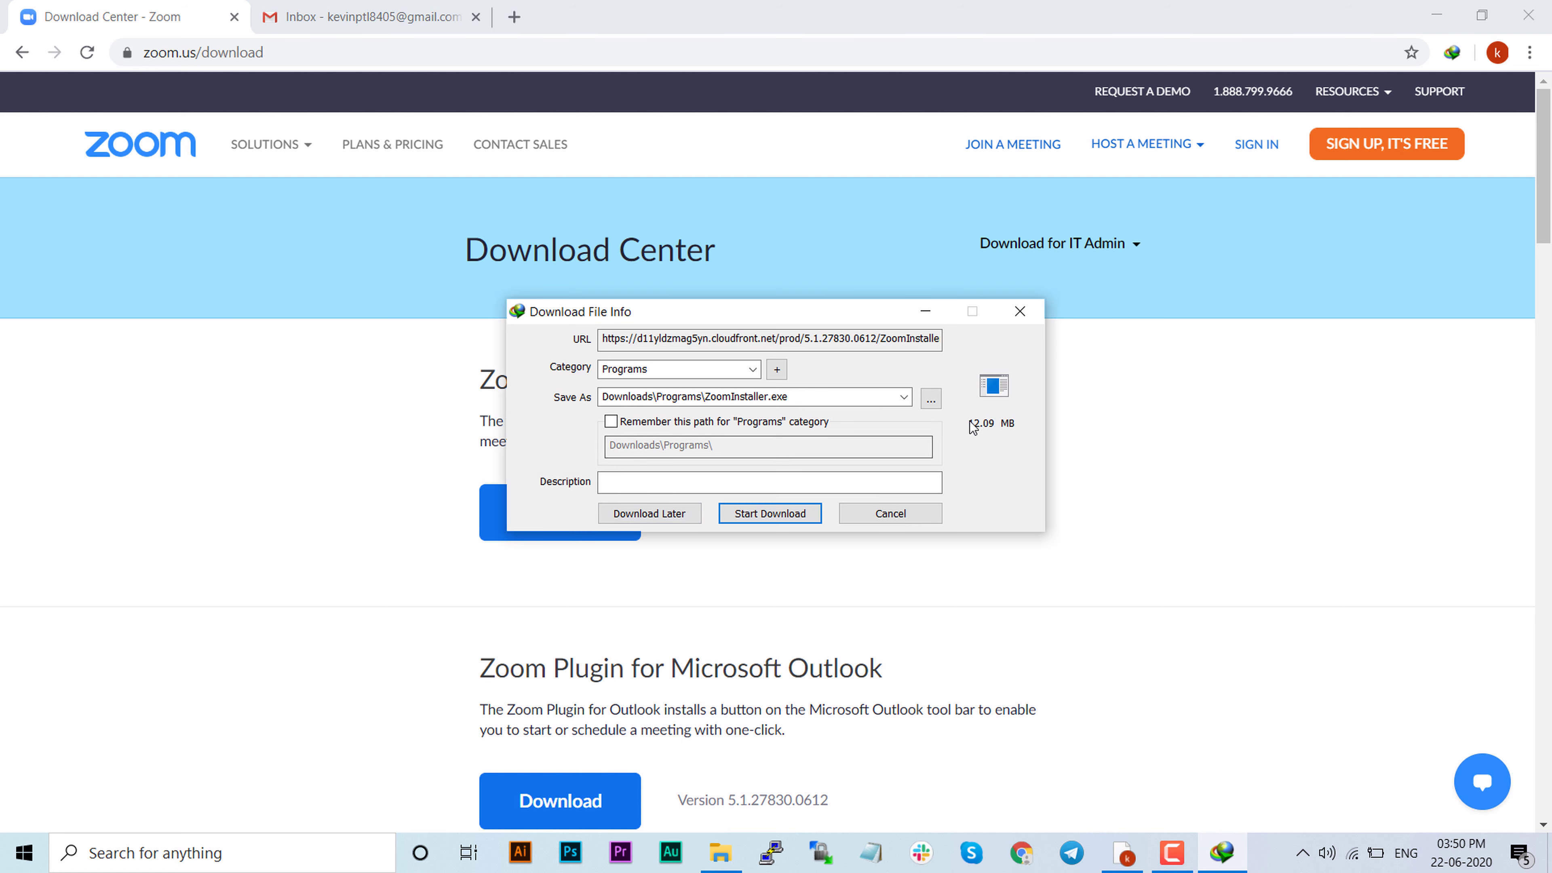
pyautogui.click(792, 511)
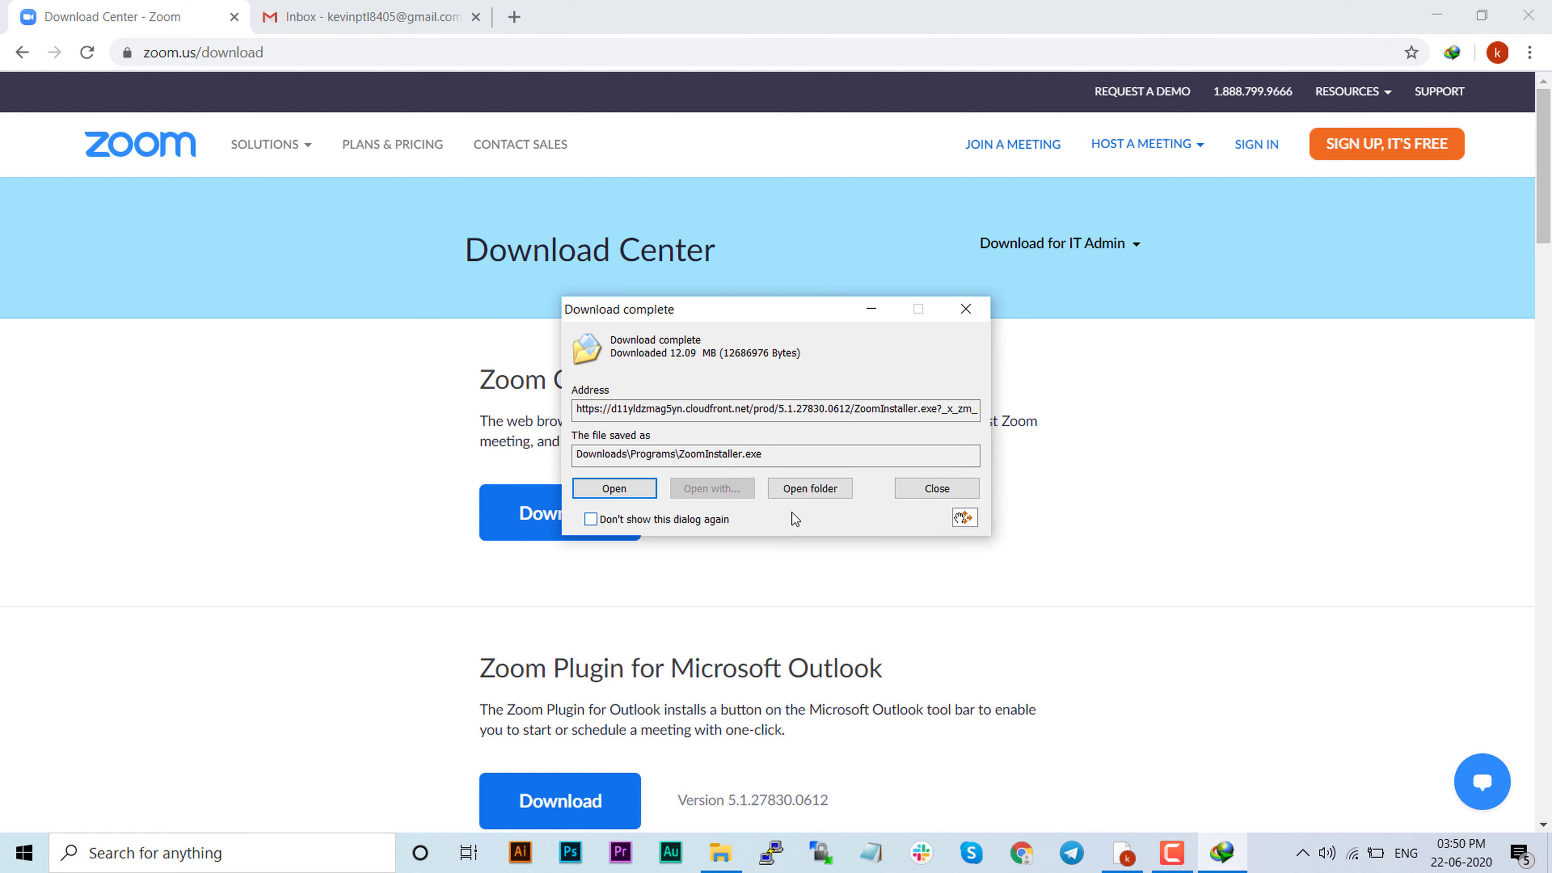
pyautogui.click(612, 489)
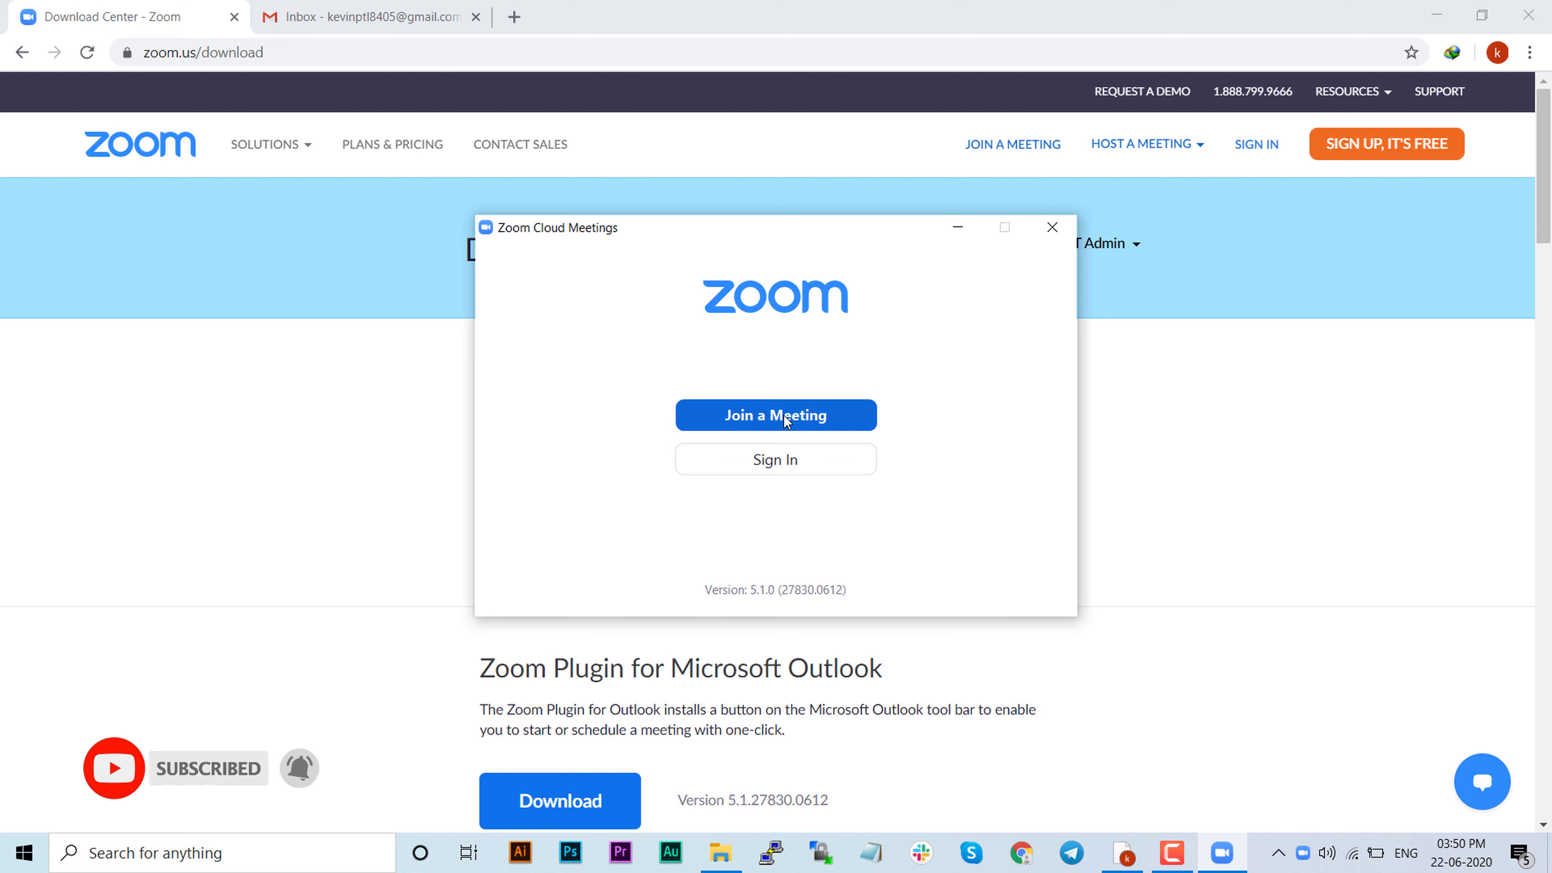
# Open the free sign-up page from the Zoom client's sign-in form.
pyautogui.click(819, 415)
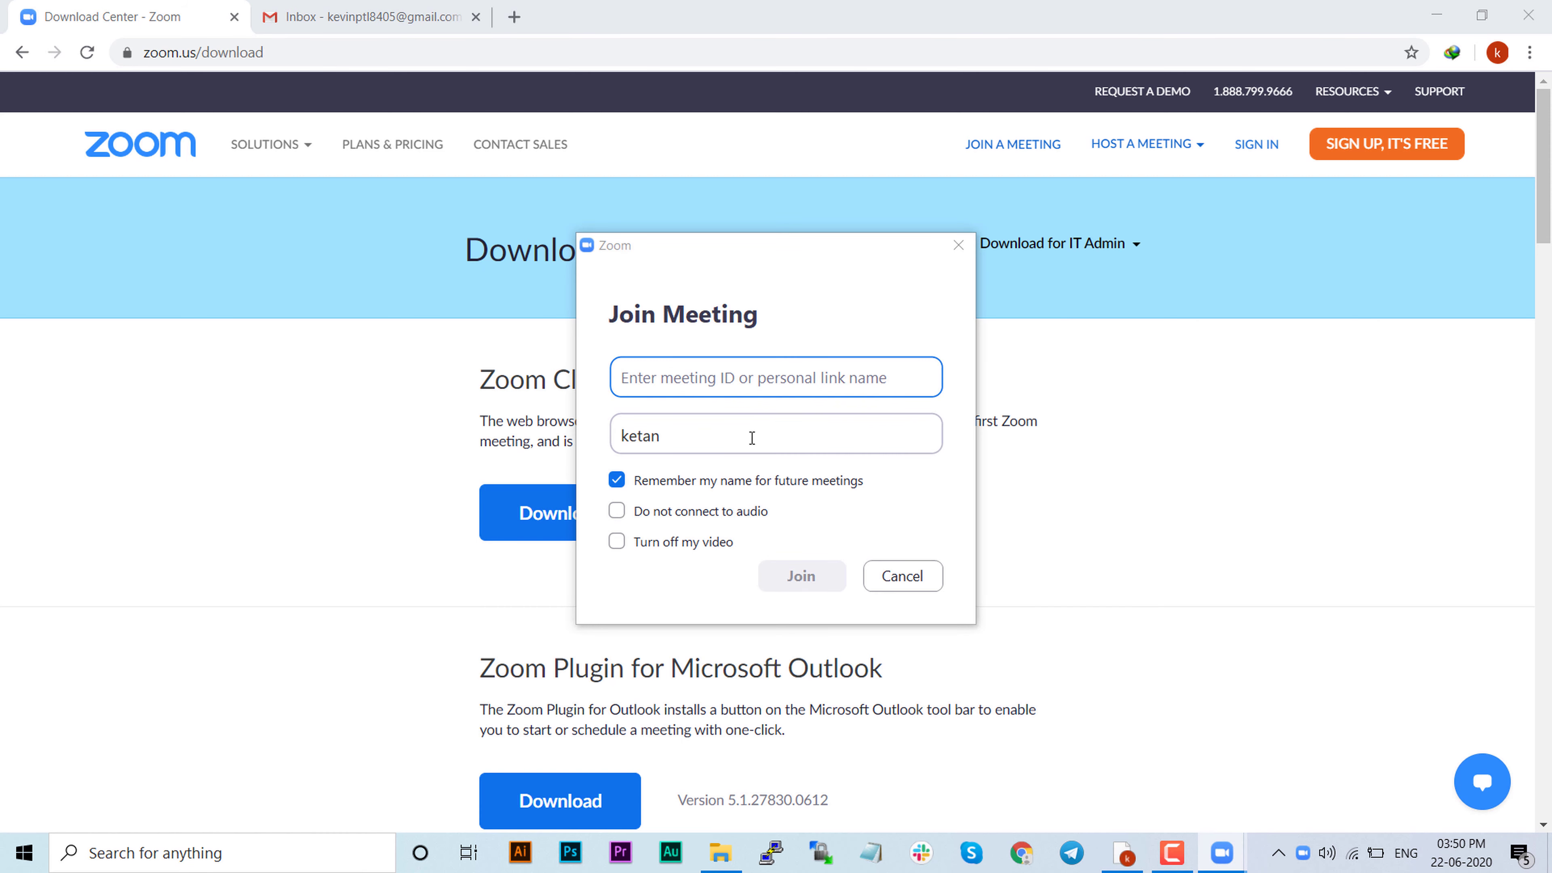
pyautogui.click(902, 575)
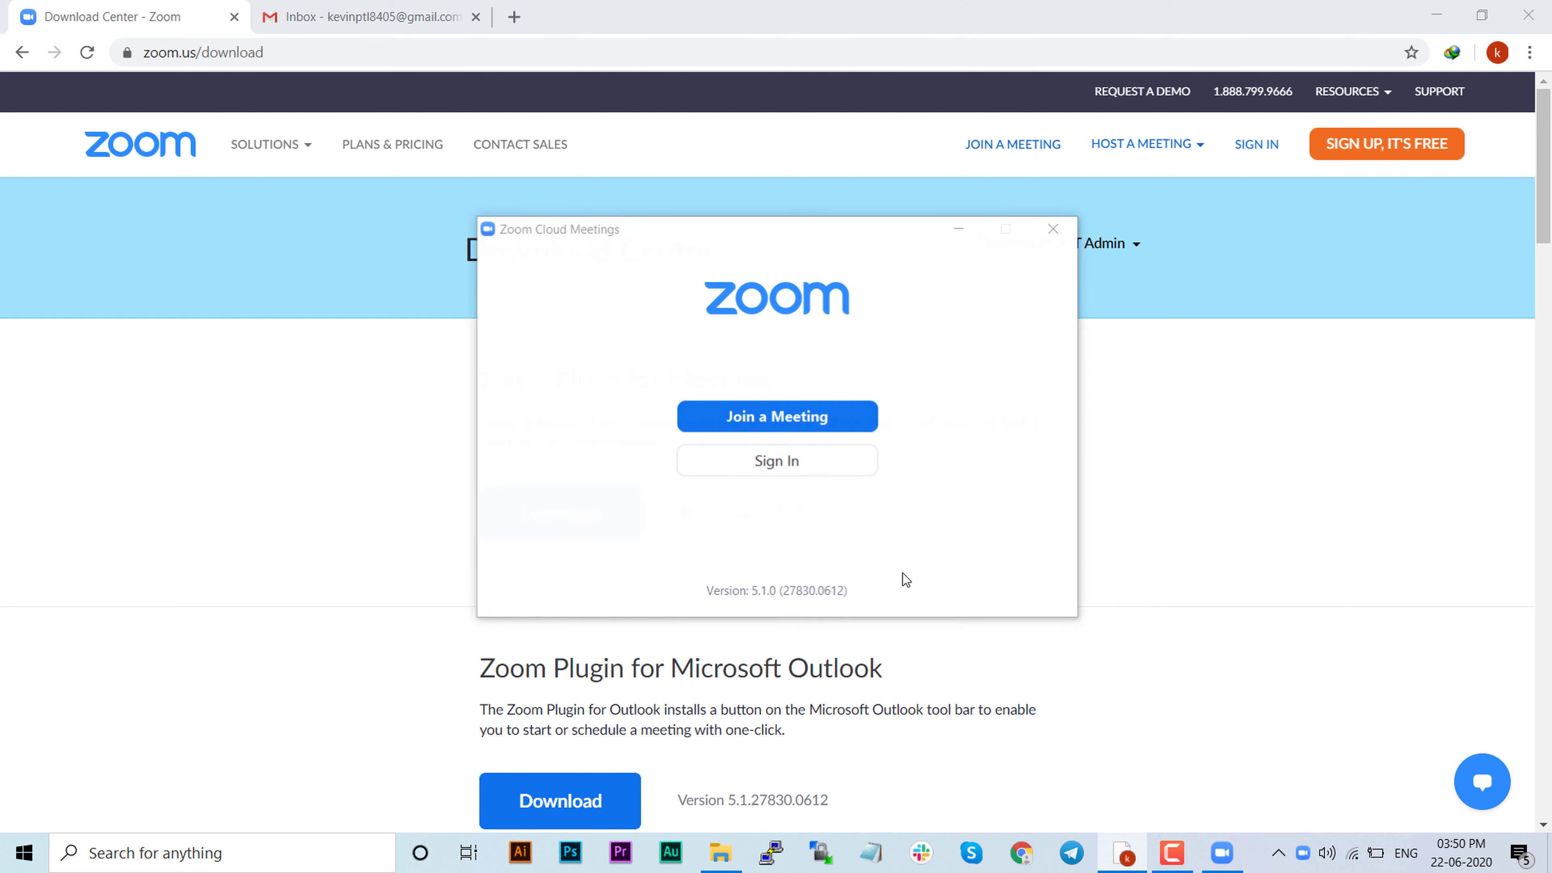
pyautogui.click(776, 458)
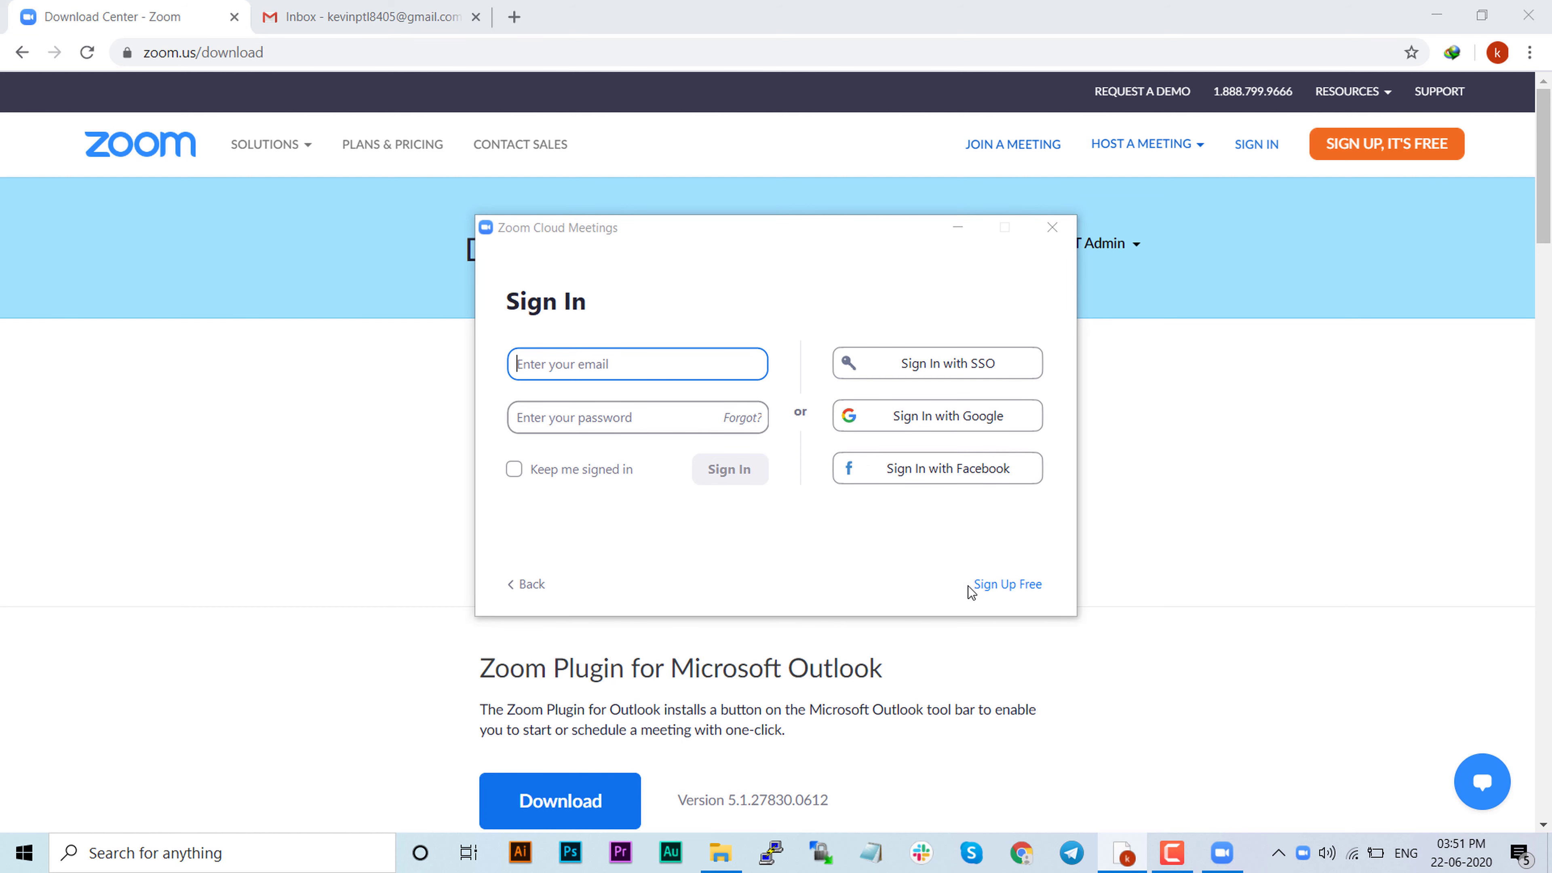
pyautogui.click(1023, 591)
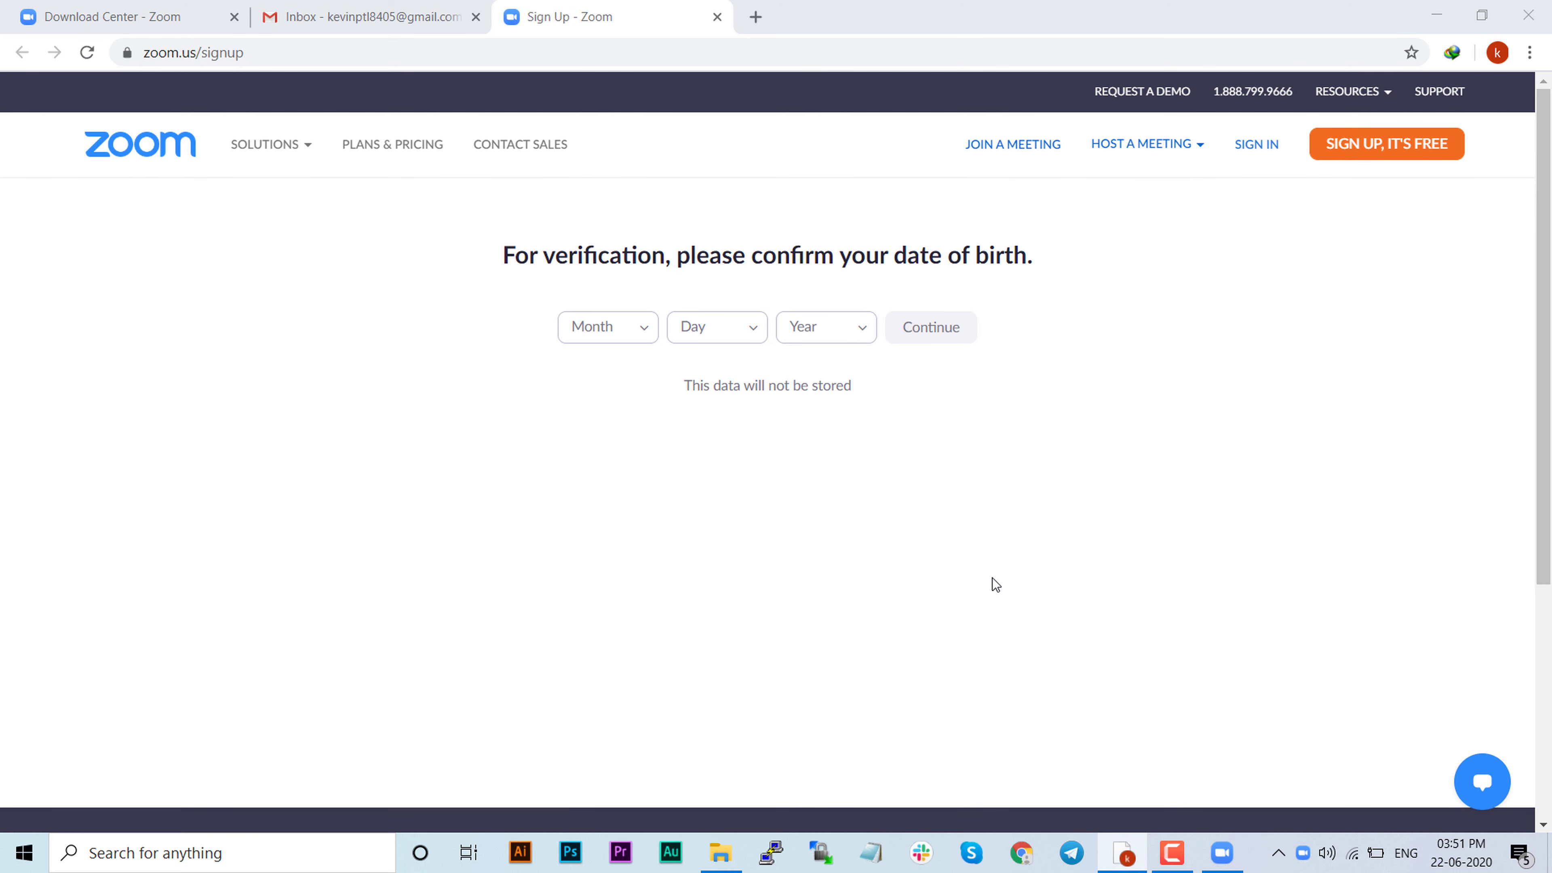
# Choose the month, day and year of the date of birth for verification and continue to the sign-up form.
pyautogui.click(636, 329)
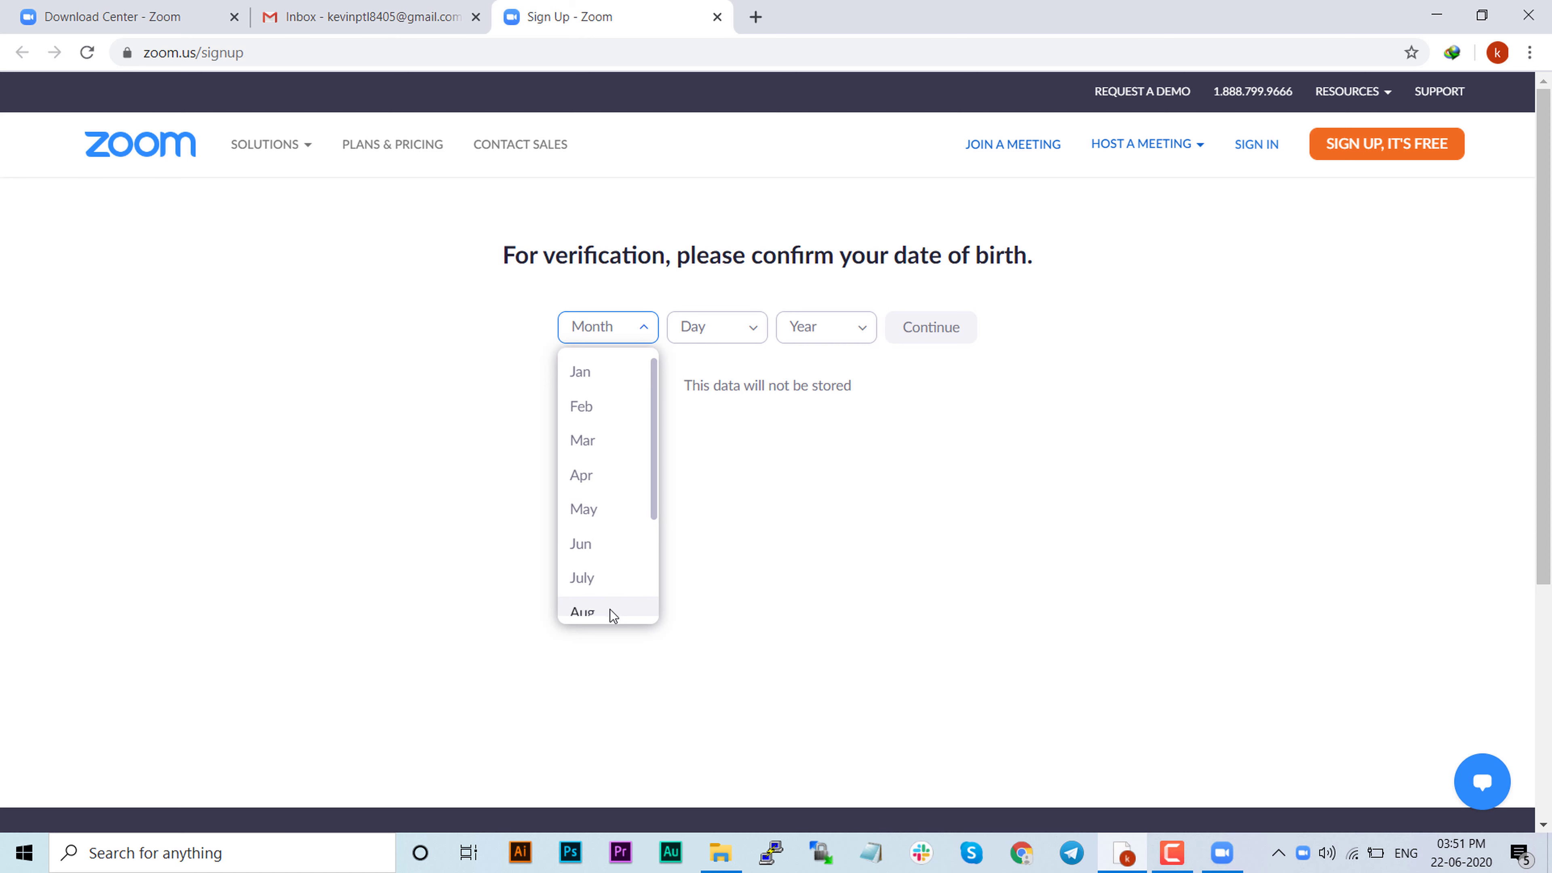
pyautogui.click(592, 611)
pyautogui.click(757, 327)
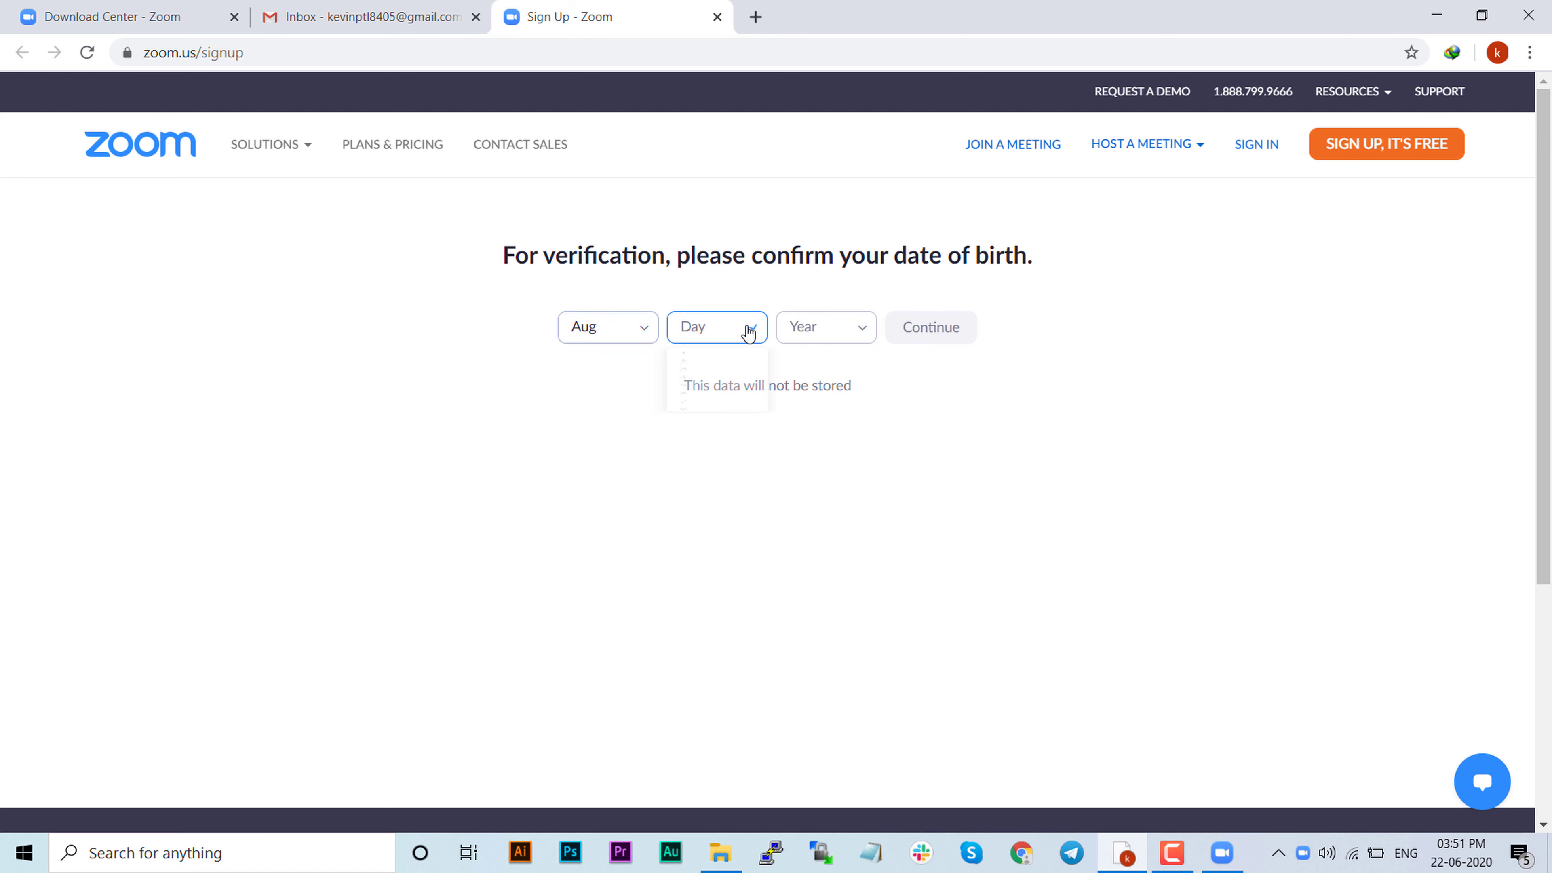
pyautogui.click(700, 610)
pyautogui.click(815, 327)
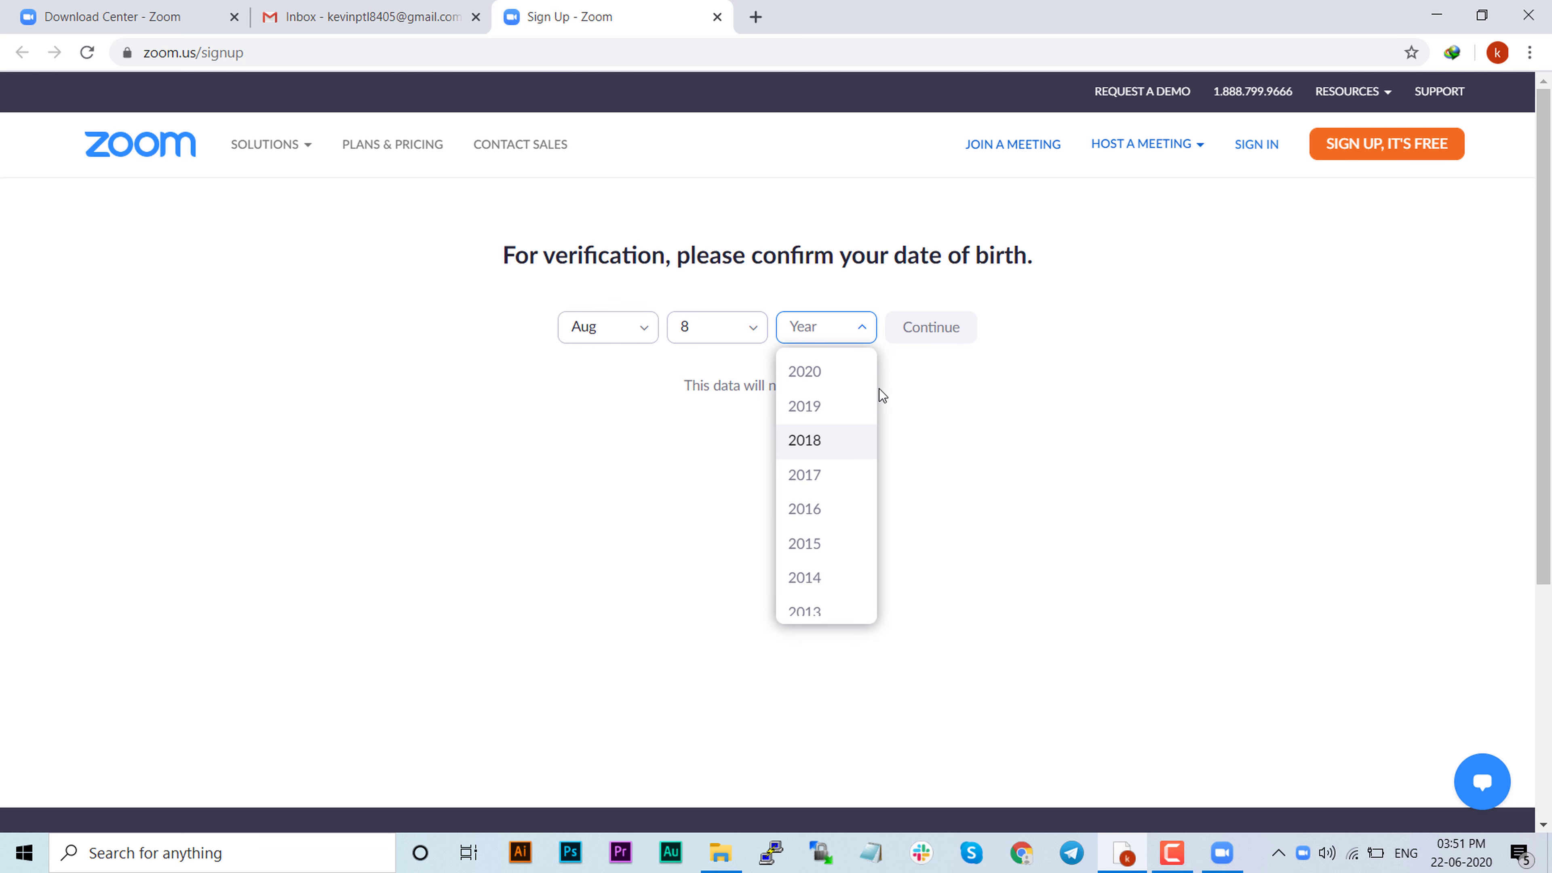
pyautogui.scroll(-1, 872, 379)
pyautogui.moveTo(871, 380); pyautogui.dragTo(871, 412)
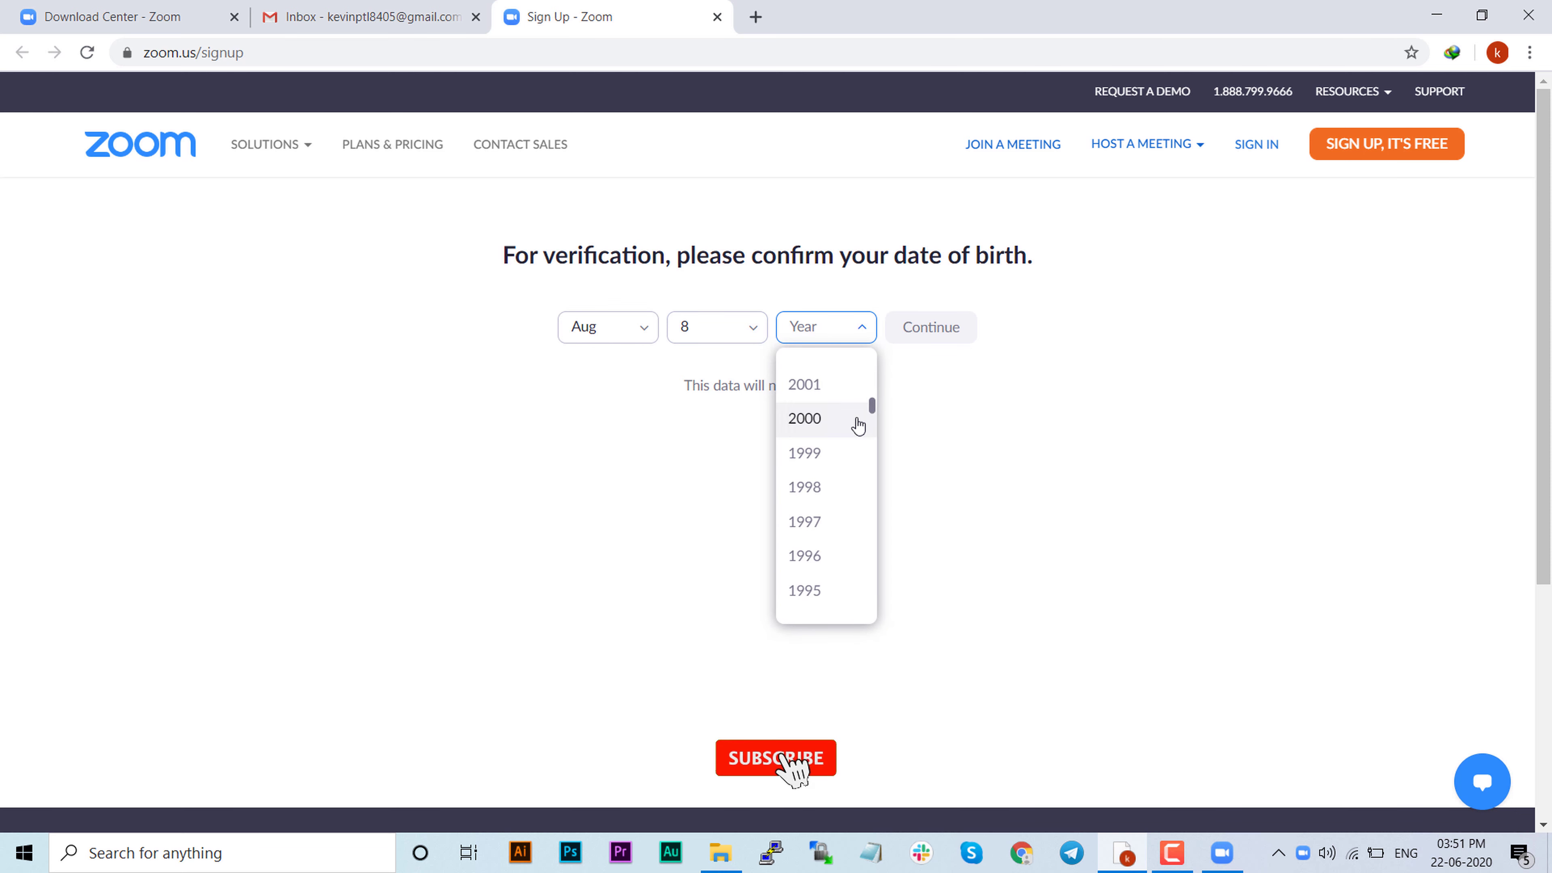
pyautogui.click(830, 602)
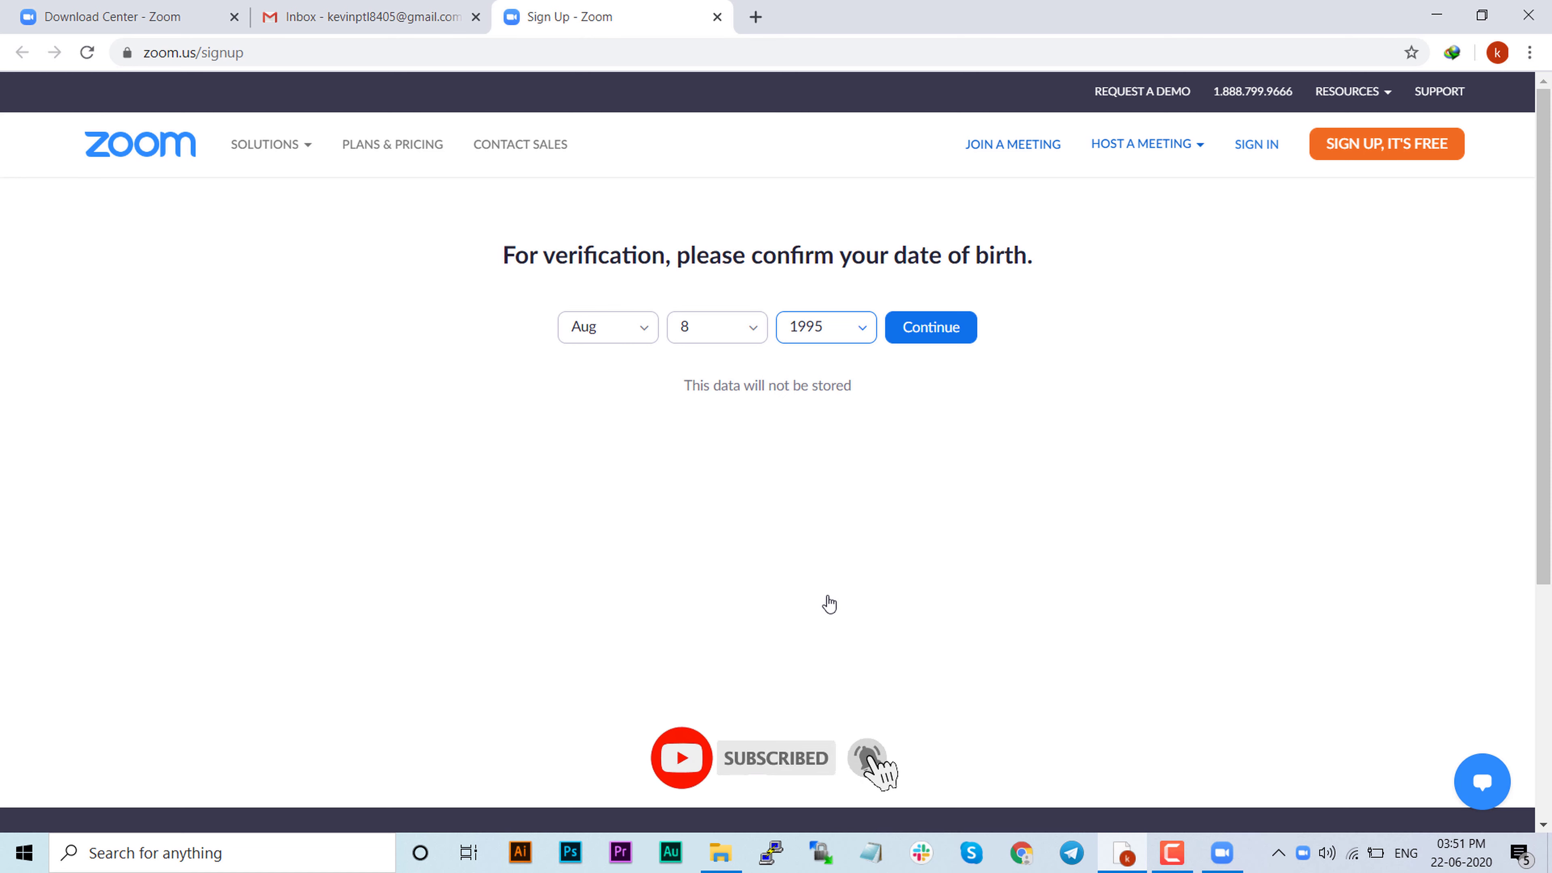
pyautogui.click(915, 347)
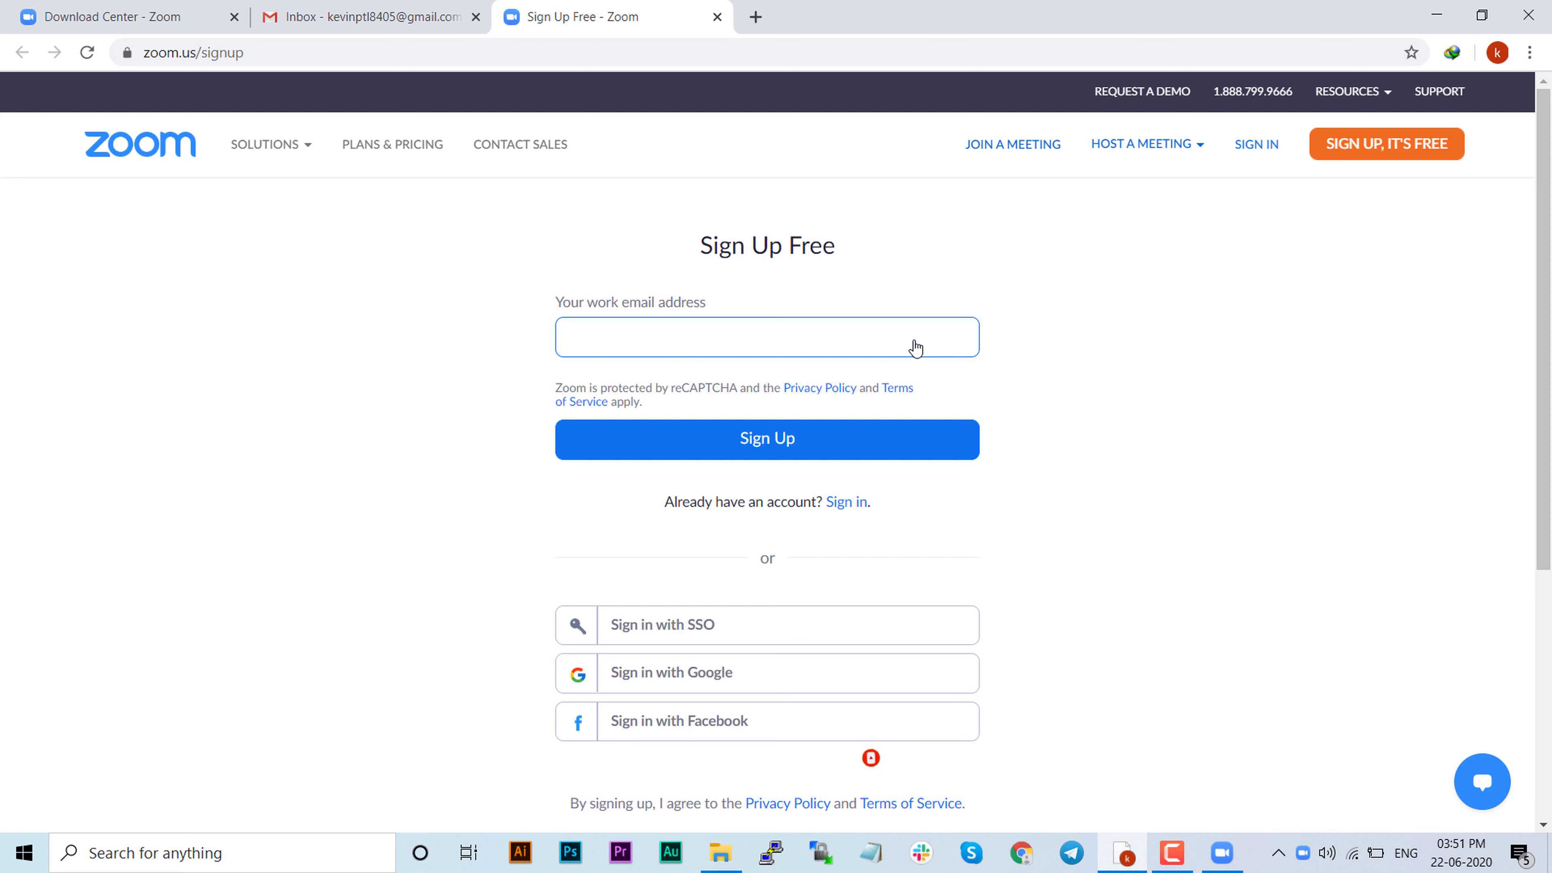
# Enter the work email address in the Sign Up Free form and submit it.
pyautogui.click(793, 328)
pyautogui.hotkey('ctrl', 'v')
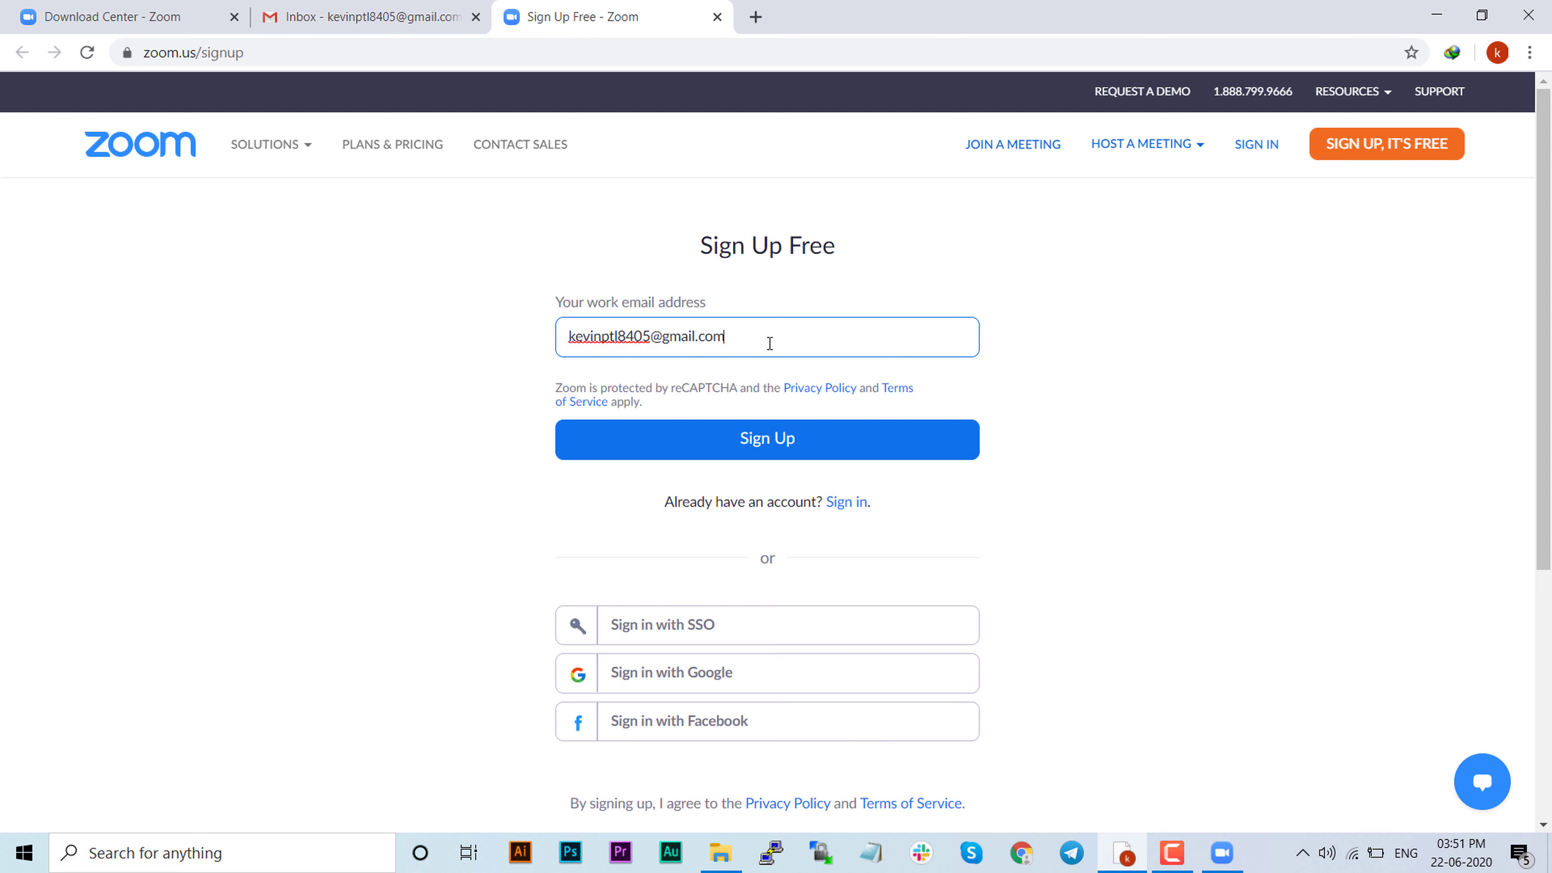
pyautogui.click(783, 455)
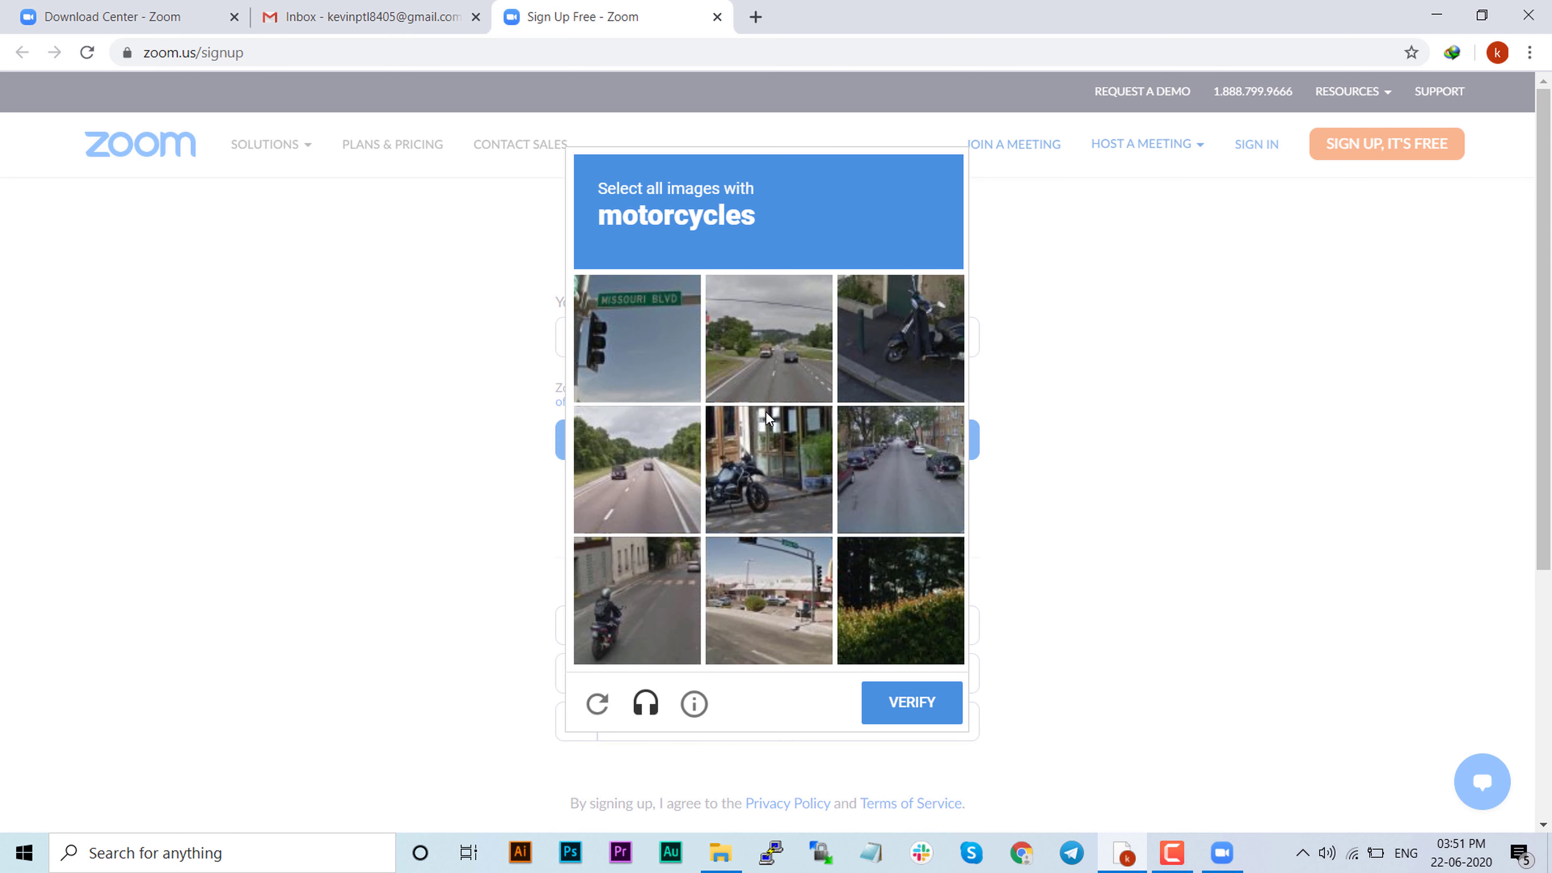
# Solve the image challenge by selecting all motorcycle pictures and verify the selection.
pyautogui.click(787, 466)
pyautogui.click(883, 371)
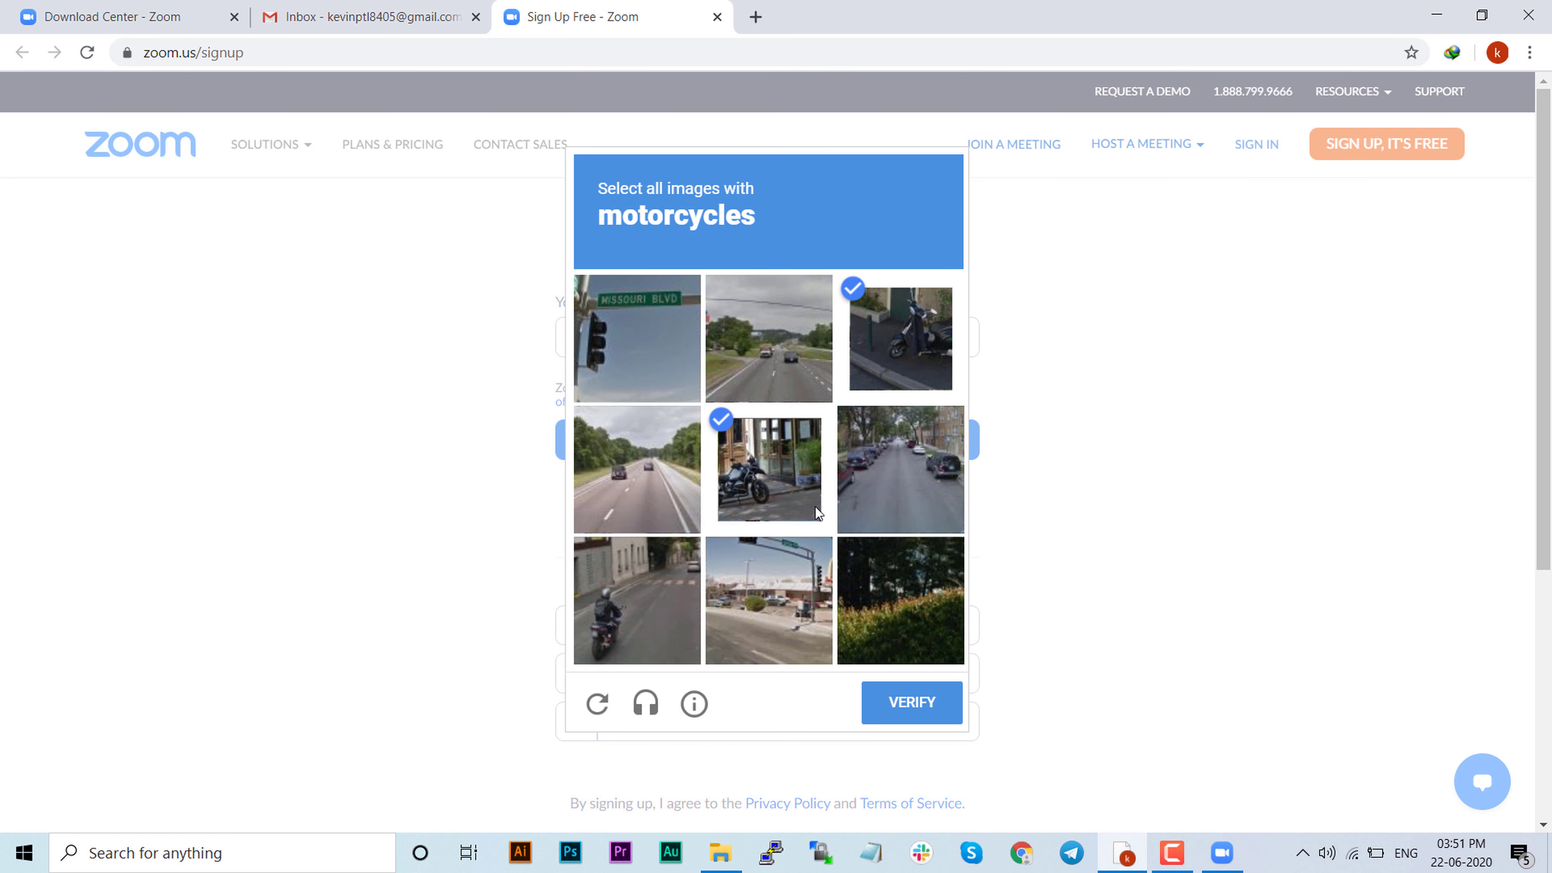
pyautogui.click(648, 572)
pyautogui.click(897, 704)
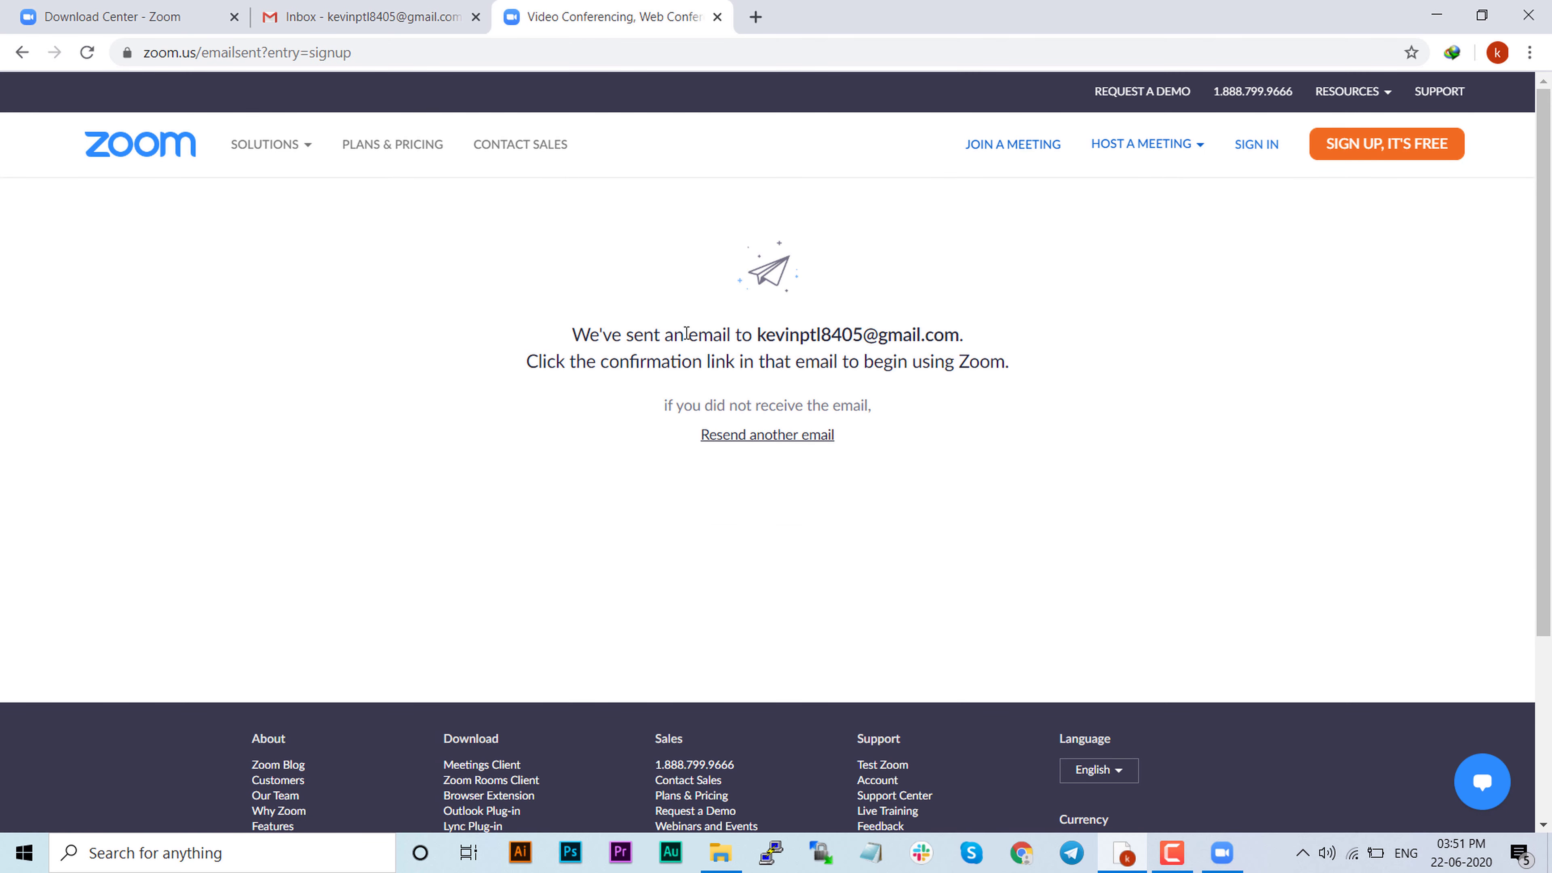
# Activate the account from Zoom's activation email in Gmail and answer No to signing up on behalf of a school.
pyautogui.click(415, 15)
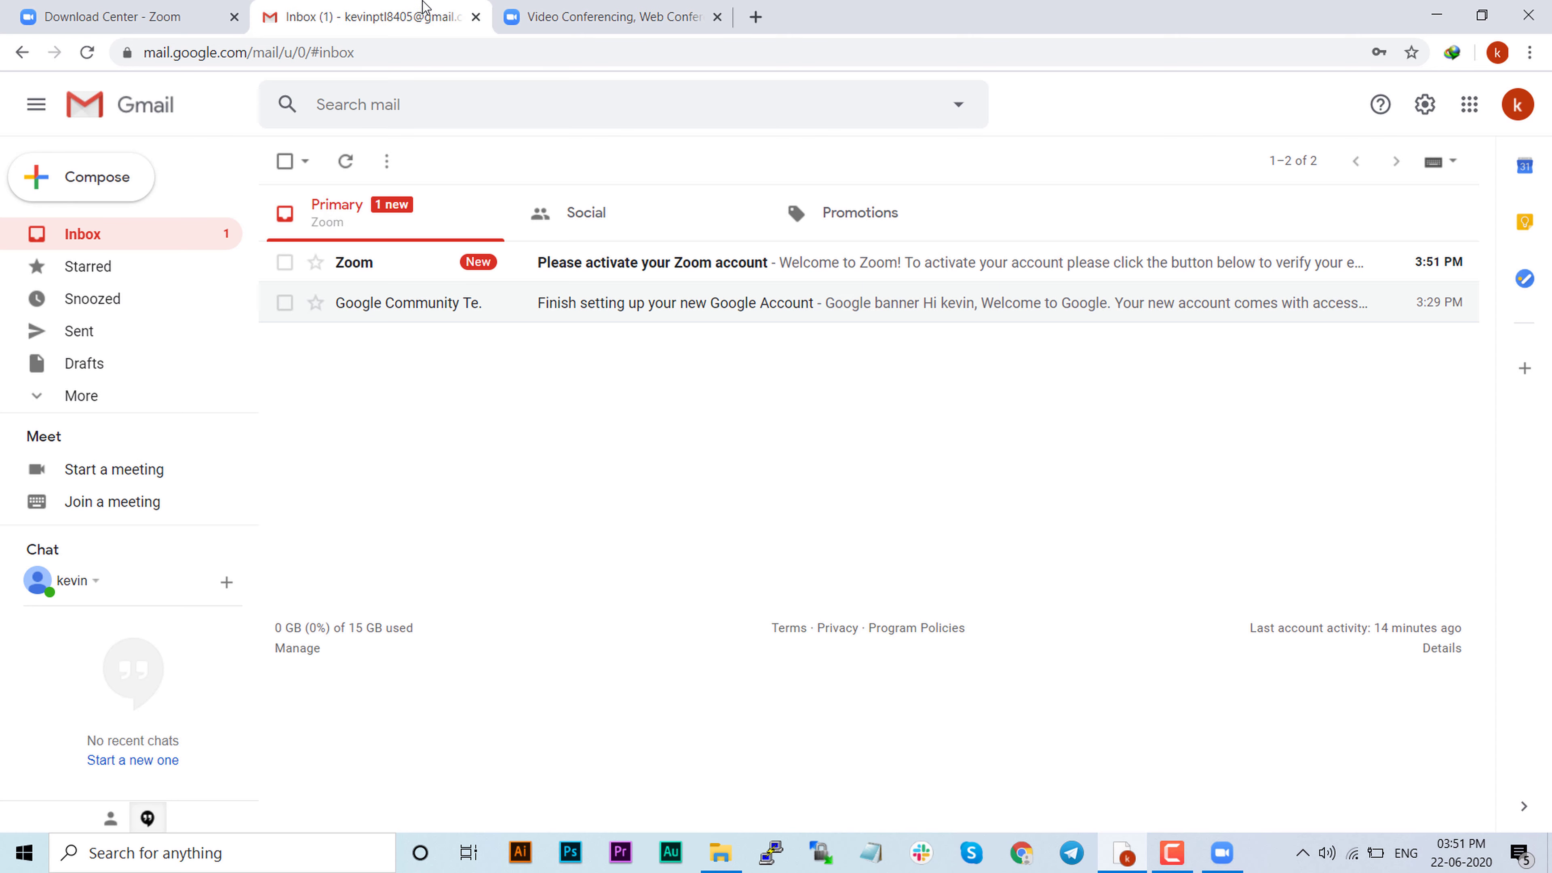
pyautogui.click(604, 270)
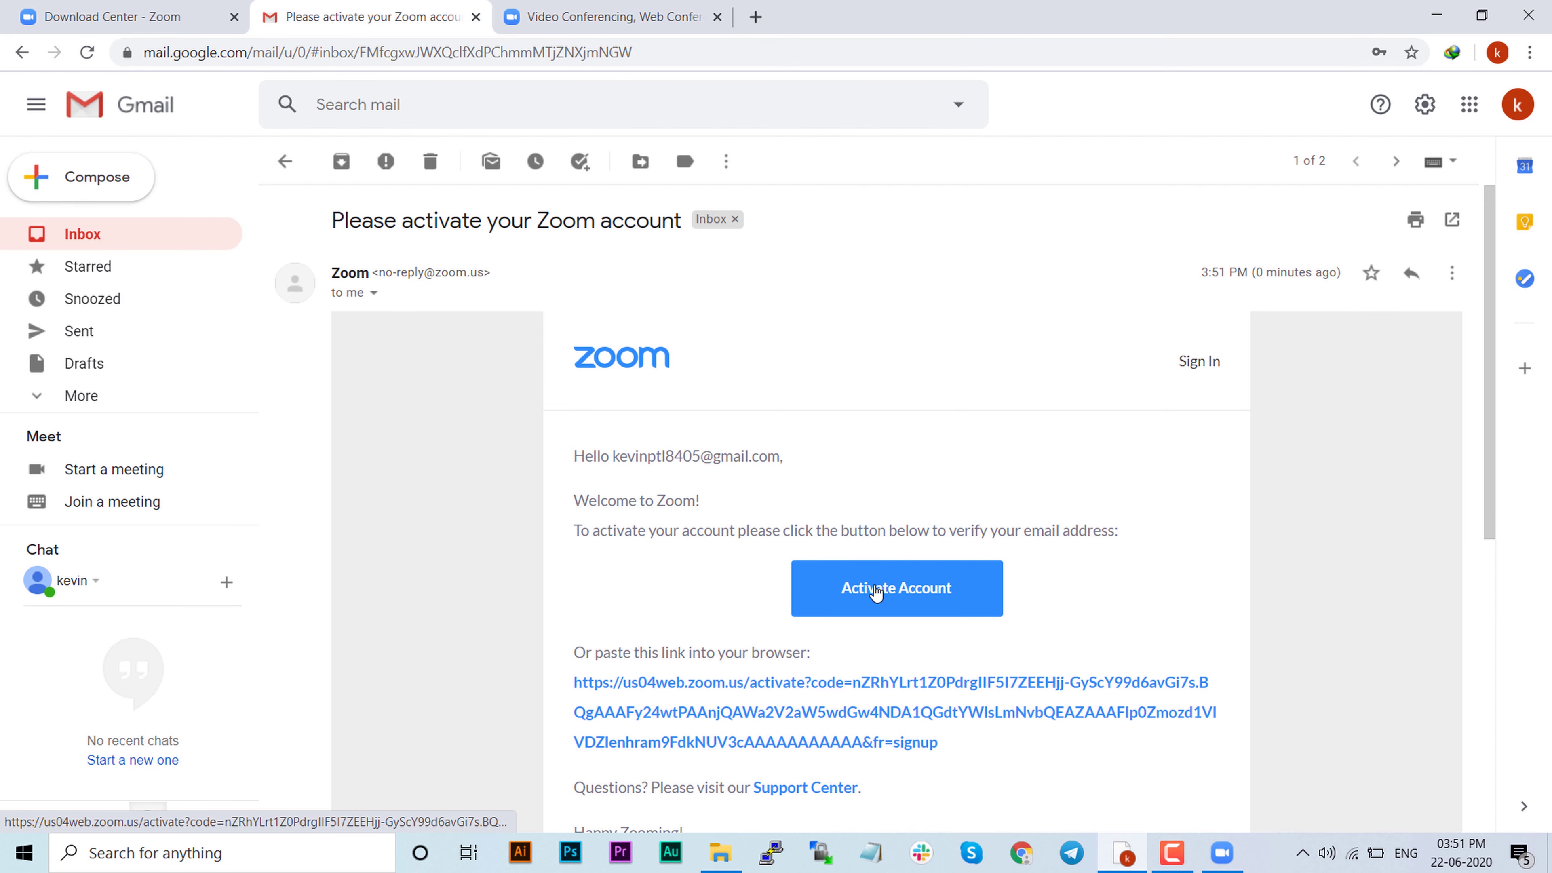
pyautogui.click(876, 591)
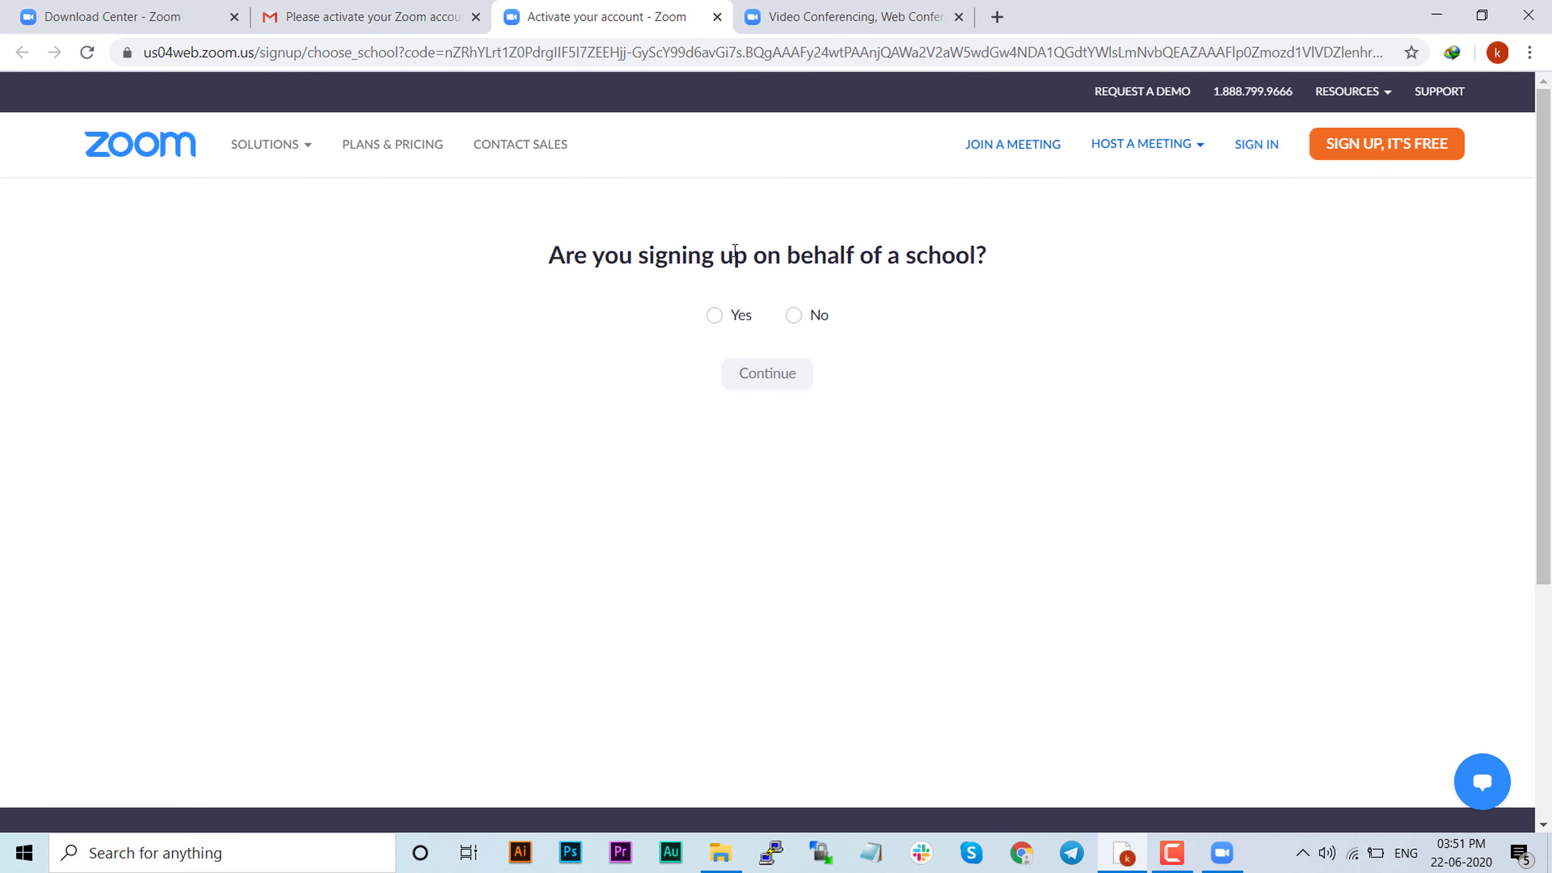
pyautogui.click(795, 316)
pyautogui.click(791, 385)
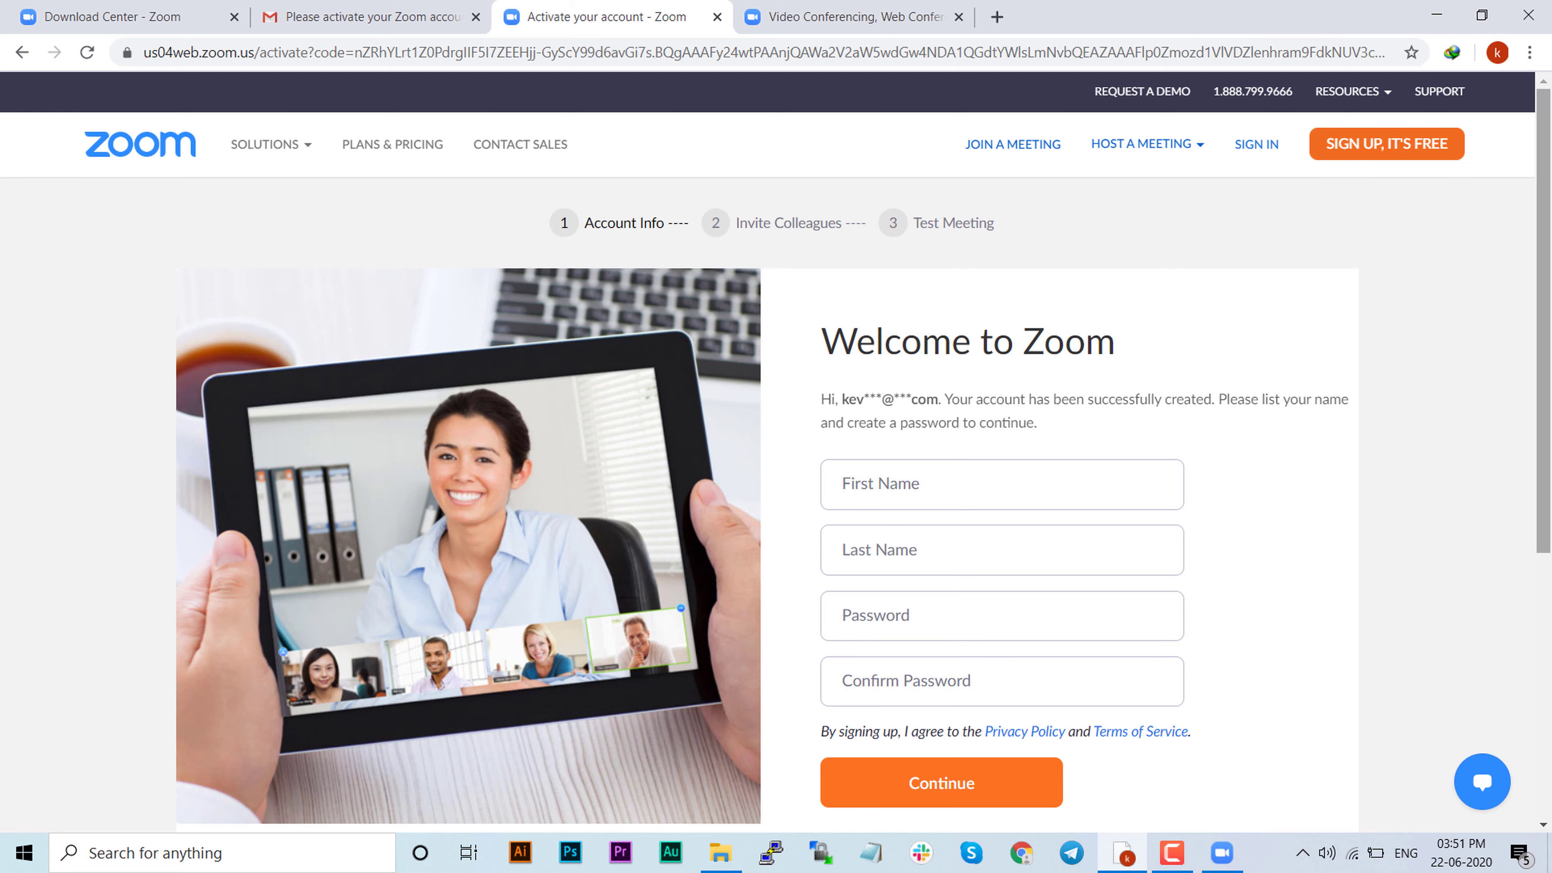
# Enter the account holder's first and last name in the Welcome to Zoom form.
pyautogui.moveTo(1543, 222); pyautogui.dragTo(1516, 322)
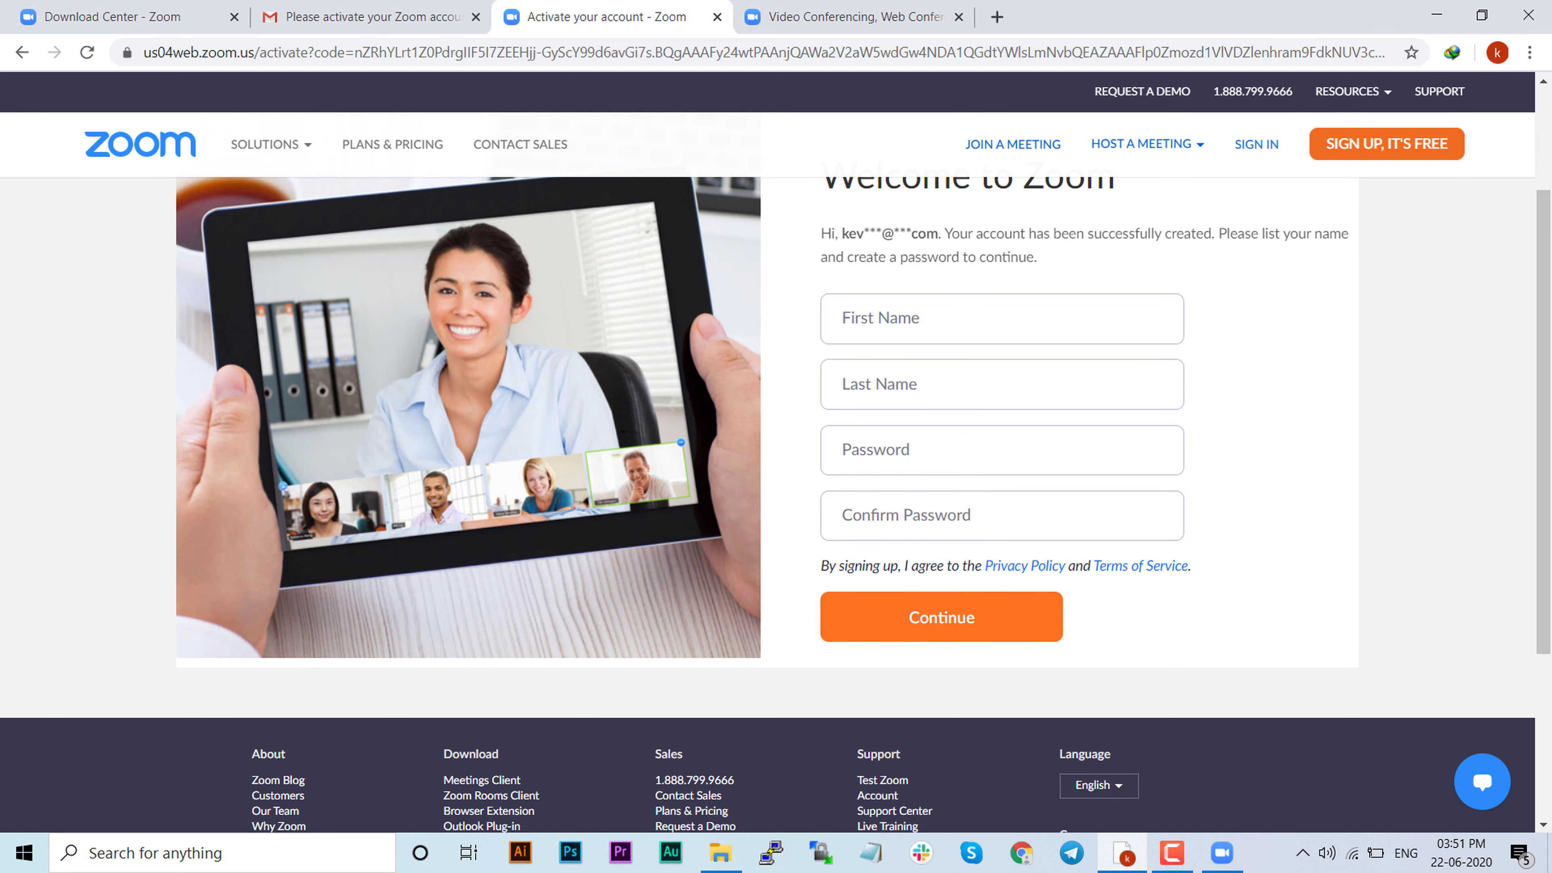
pyautogui.scroll(1, 1177, 343)
pyautogui.click(956, 399)
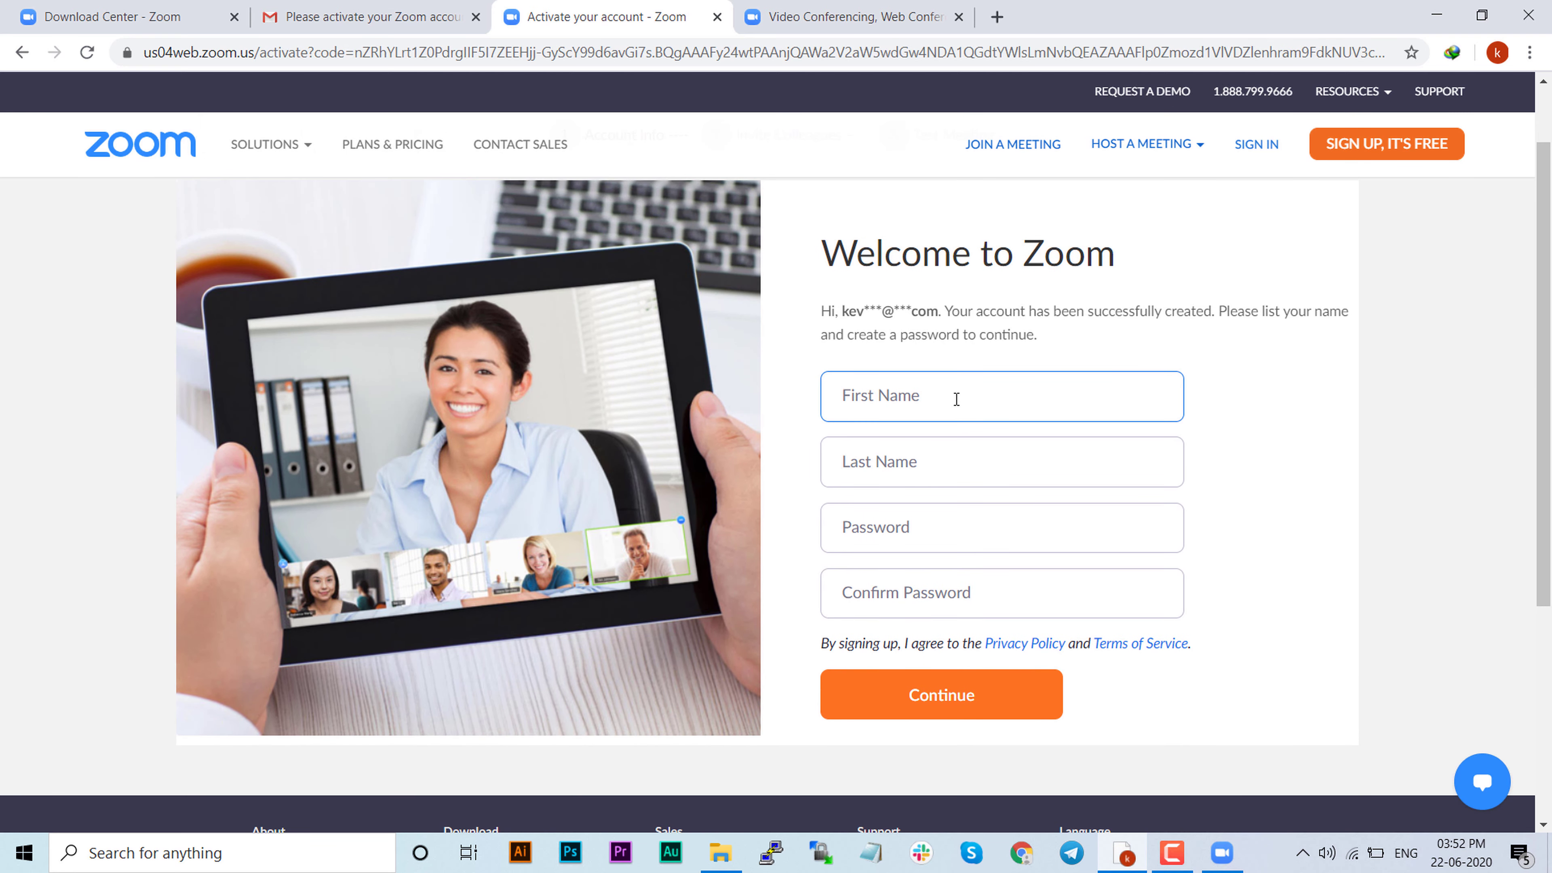
pyautogui.write('KePArm')
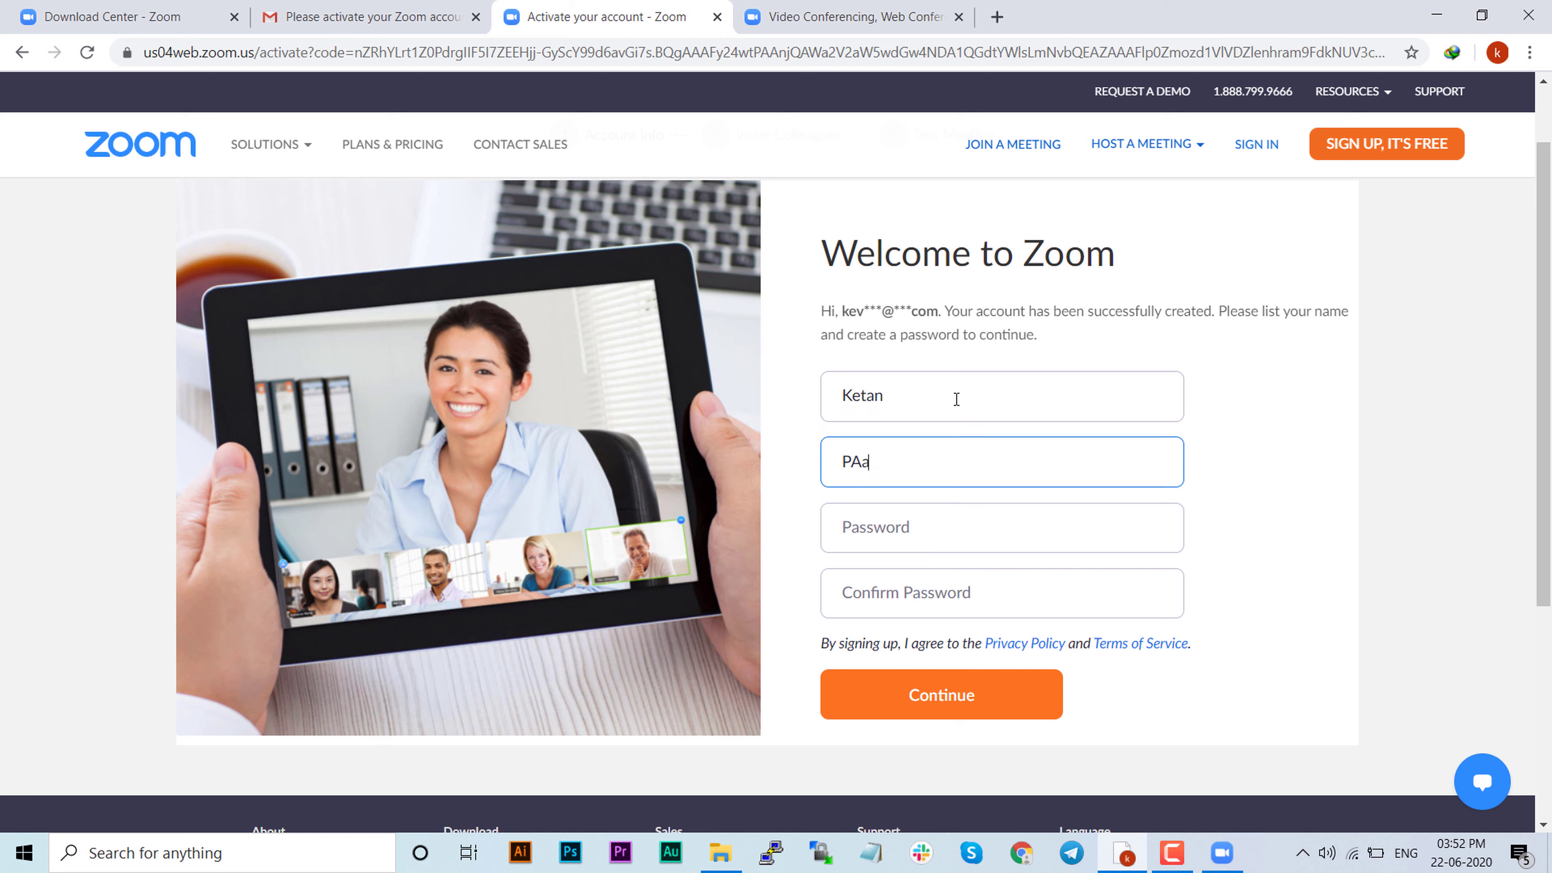
pyautogui.write('rmar')
# Enter and confirm the new account password, and continue to the colleague invitation stage.
pyautogui.press('Tab')
pyautogui.write('a')
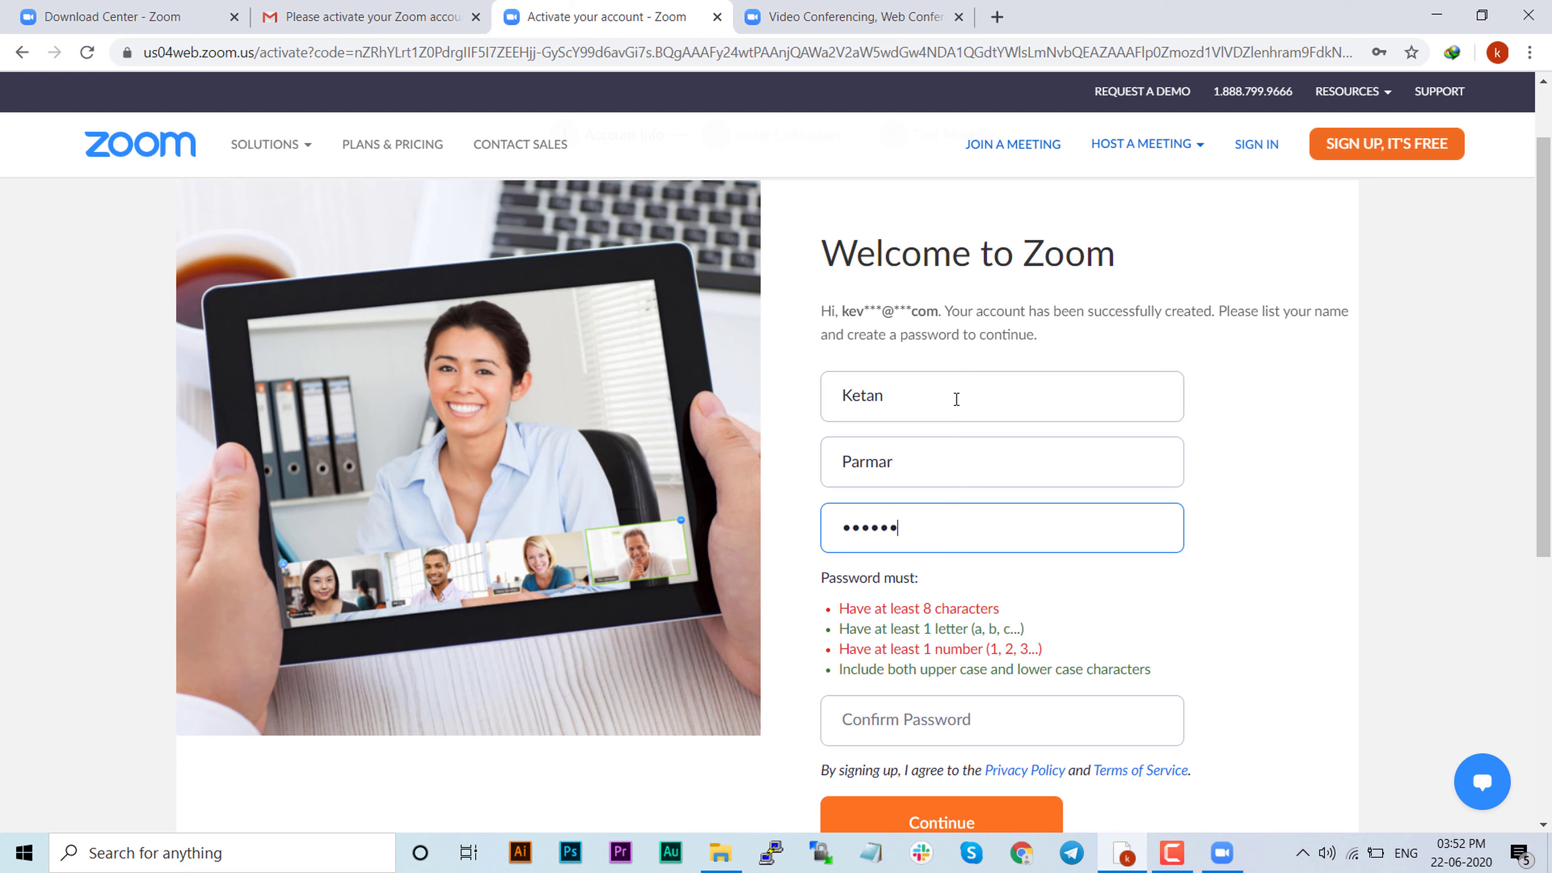
pyautogui.press('Tab')
pyautogui.write('a')
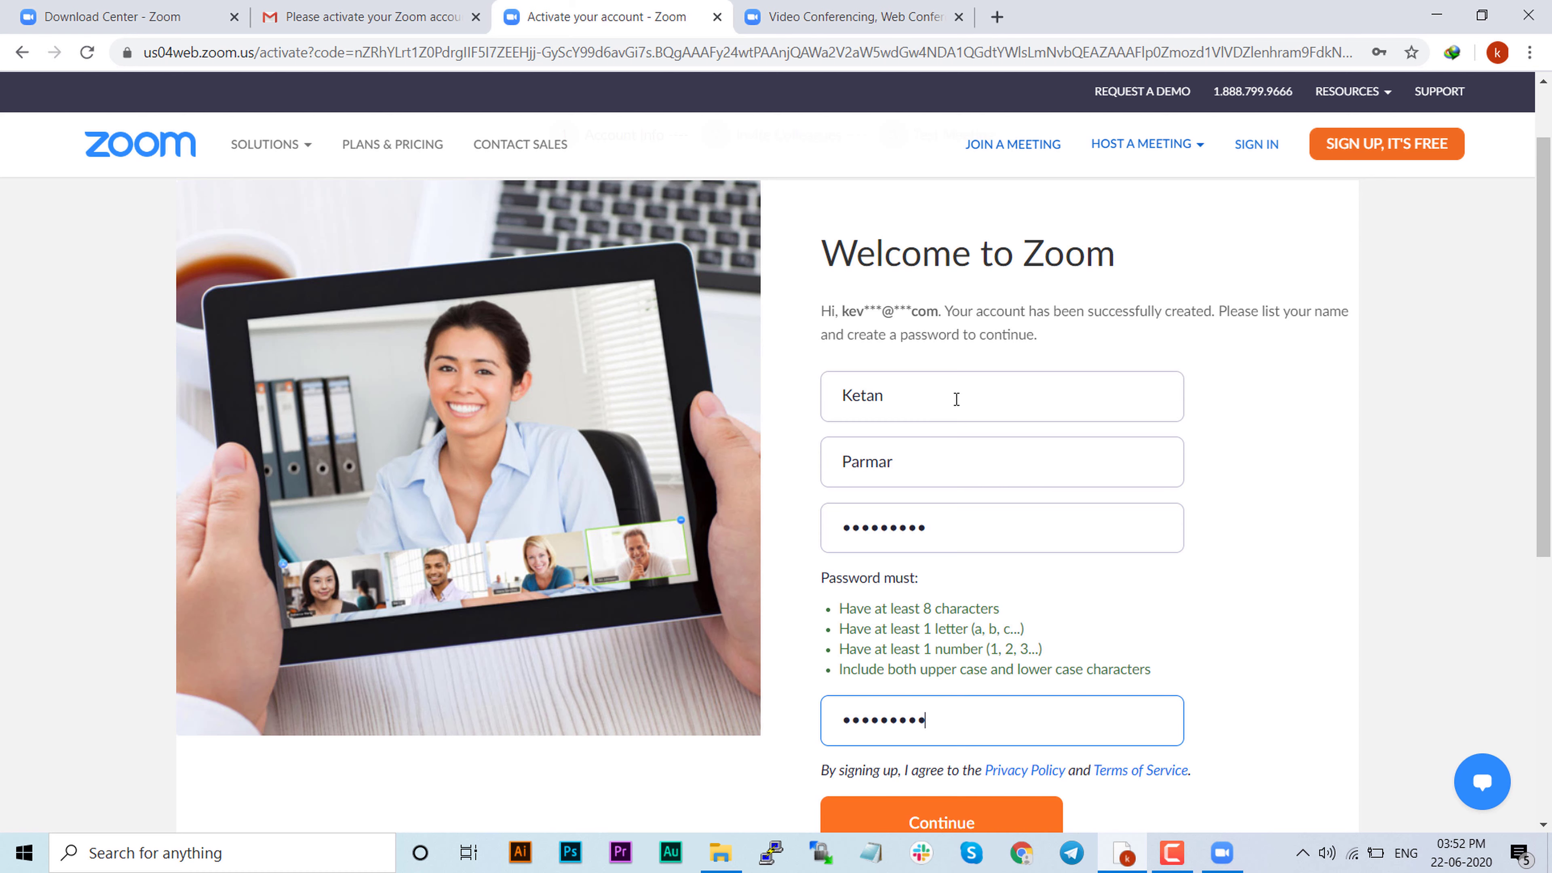
pyautogui.scroll(-3, 1427, 387)
pyautogui.click(925, 602)
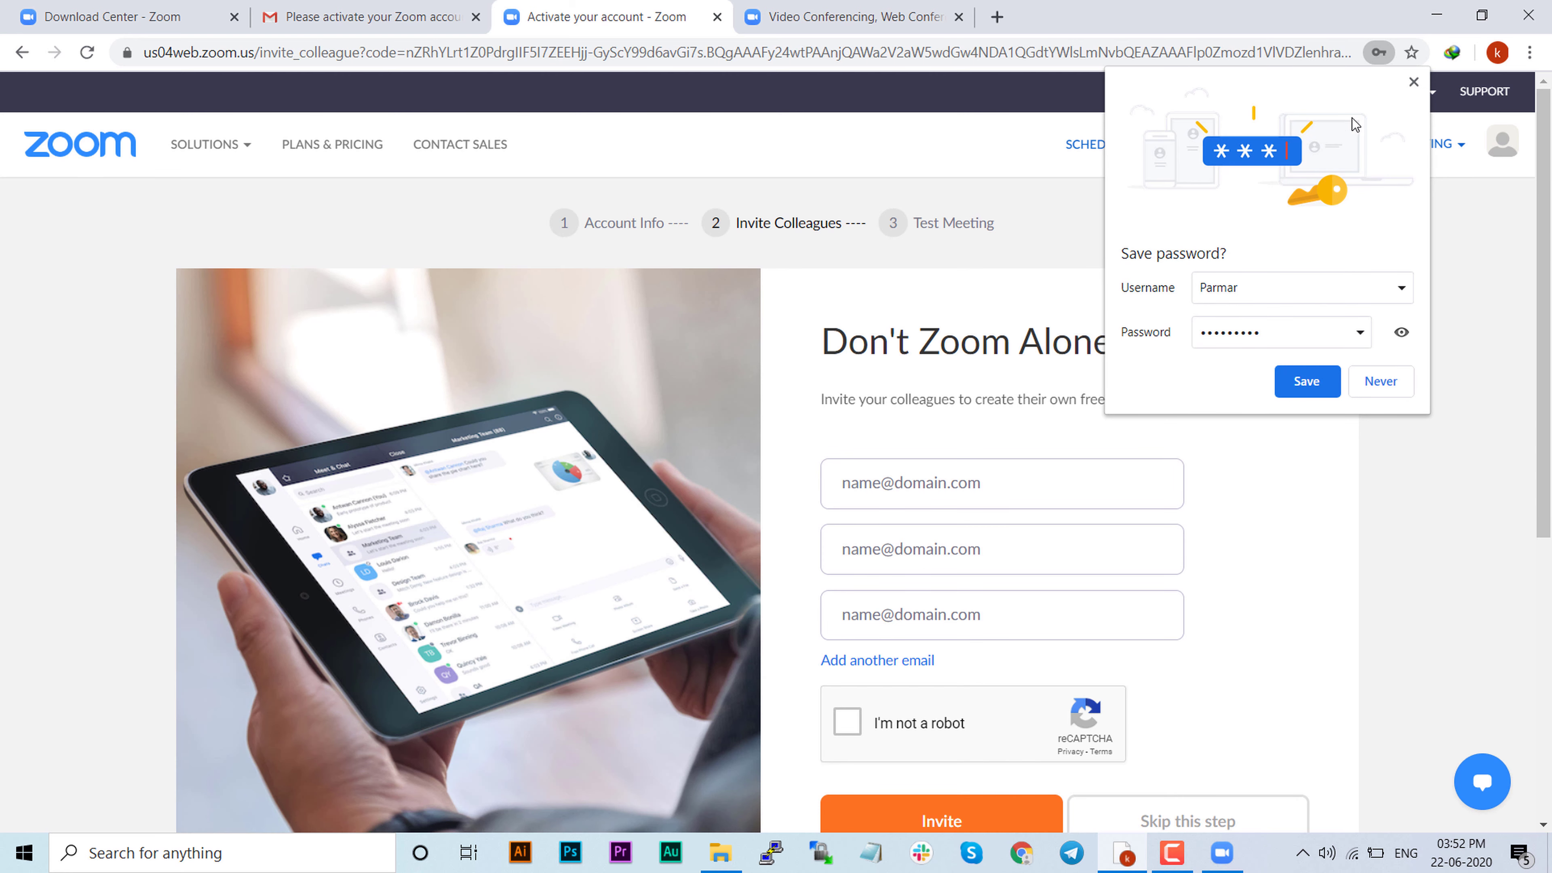
# Dismiss the browser's offer to save the password and skip inviting colleagues.
pyautogui.click(1413, 83)
pyautogui.scroll(-2, 1077, 578)
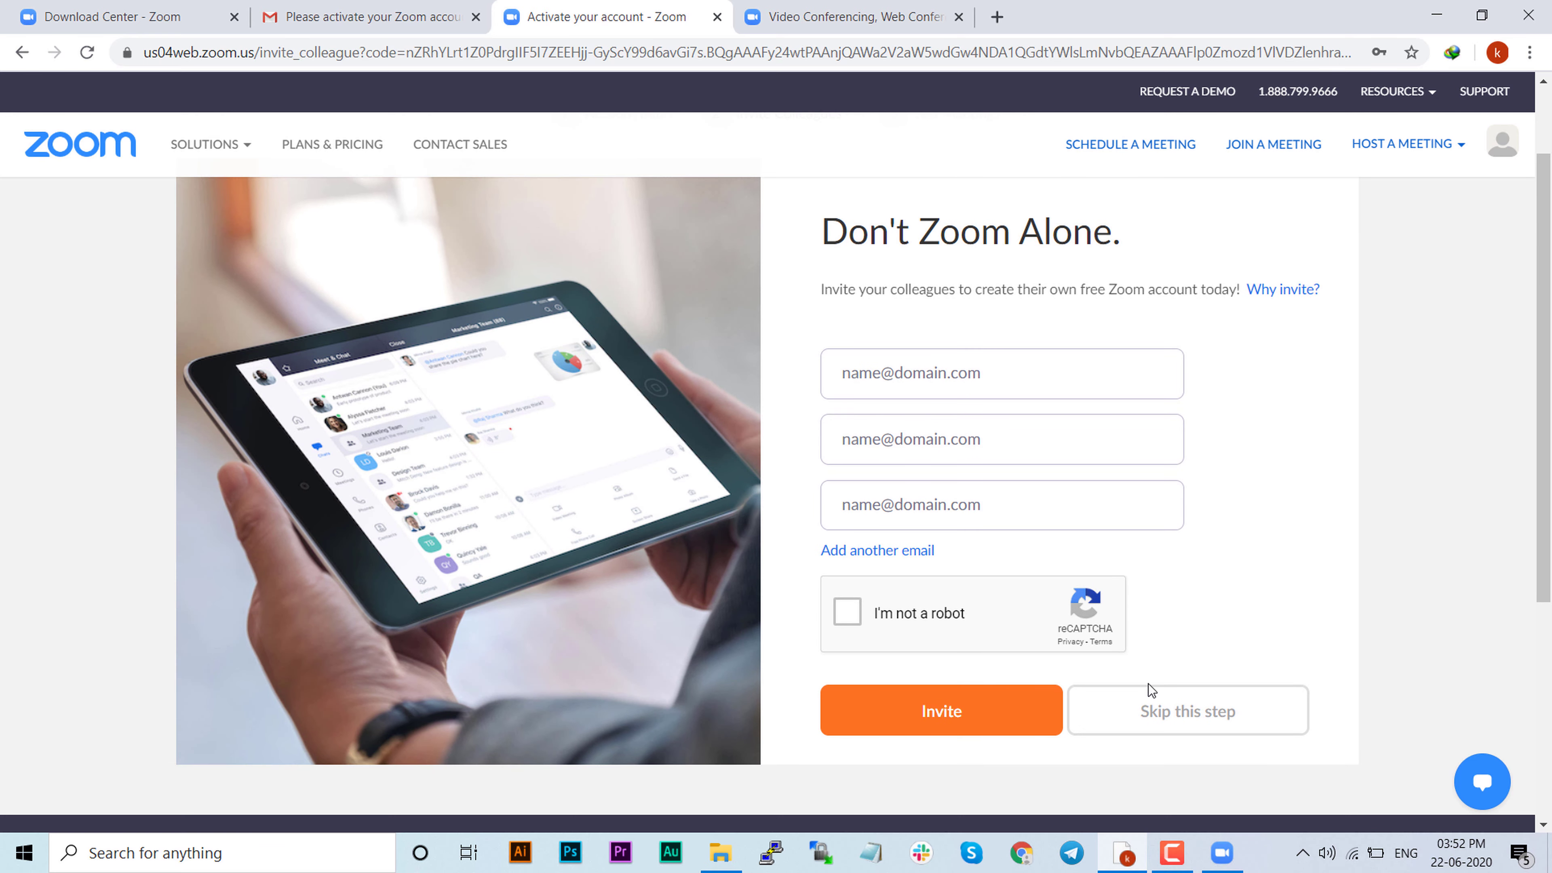
pyautogui.click(1164, 709)
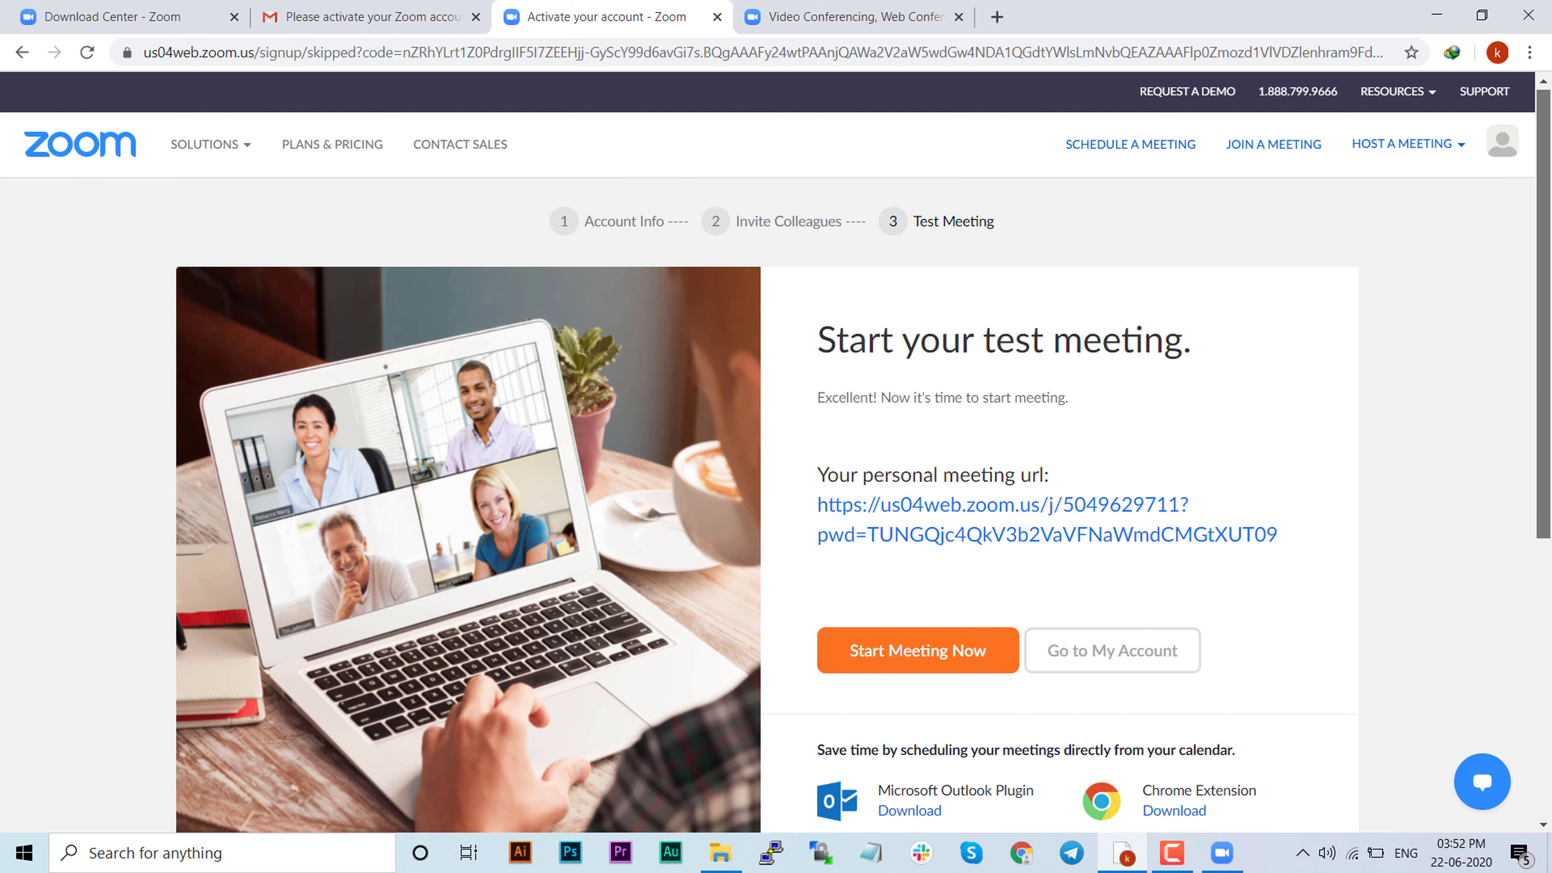
# Go to the new account's profile page from the test meeting stage without starting a meeting.
pyautogui.scroll(-1, 1028, 555)
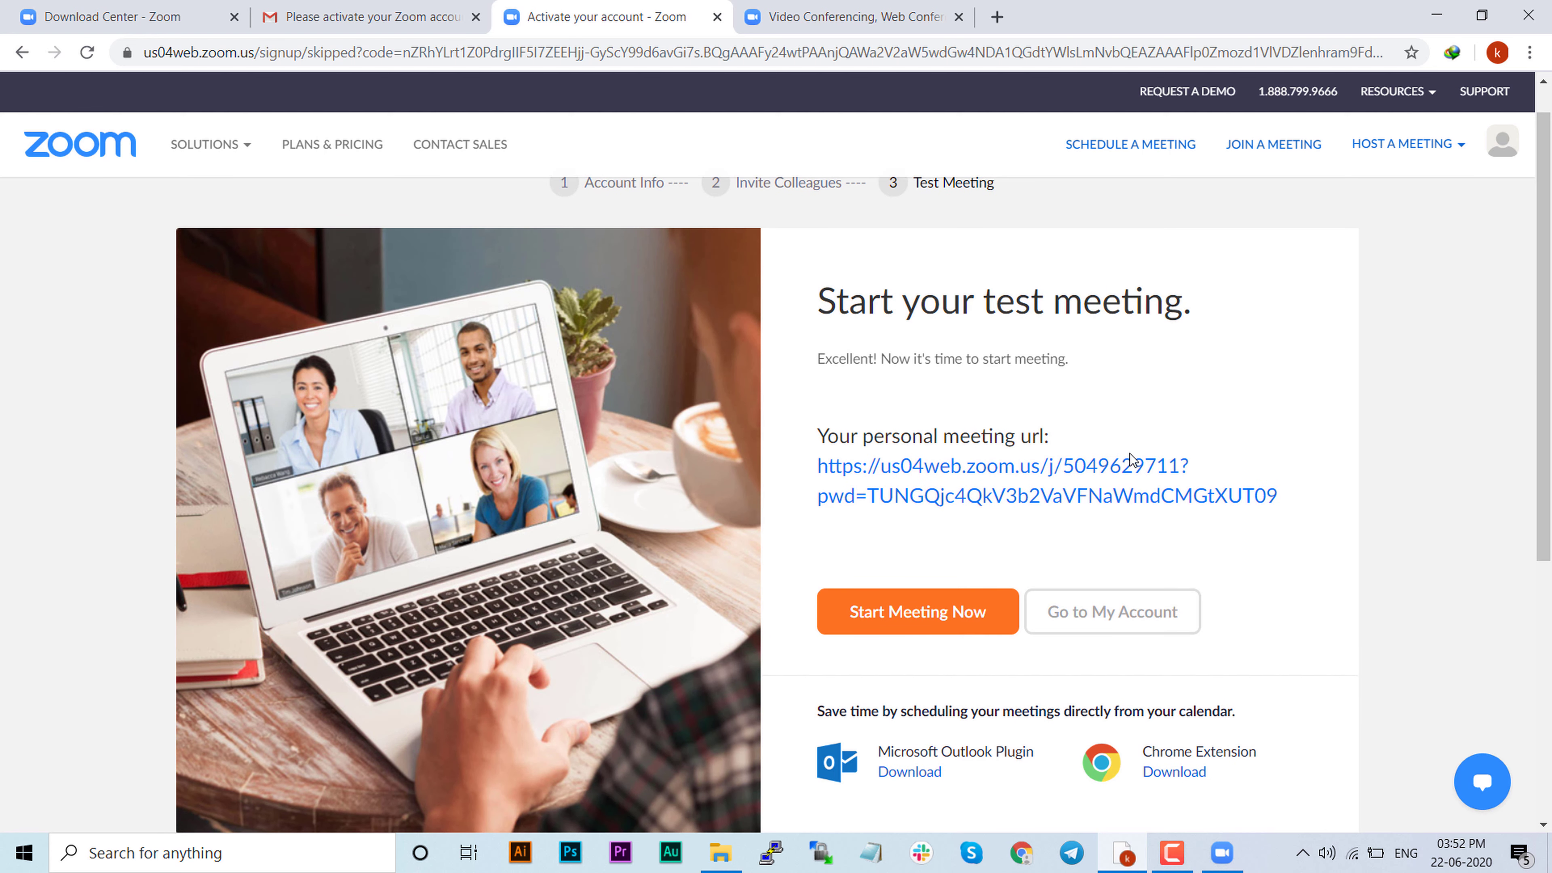
pyautogui.moveTo(1548, 373)
pyautogui.mouseDown()
pyautogui.moveTo(1548, 404)
pyautogui.moveTo(1548, 374)
pyautogui.mouseUp()
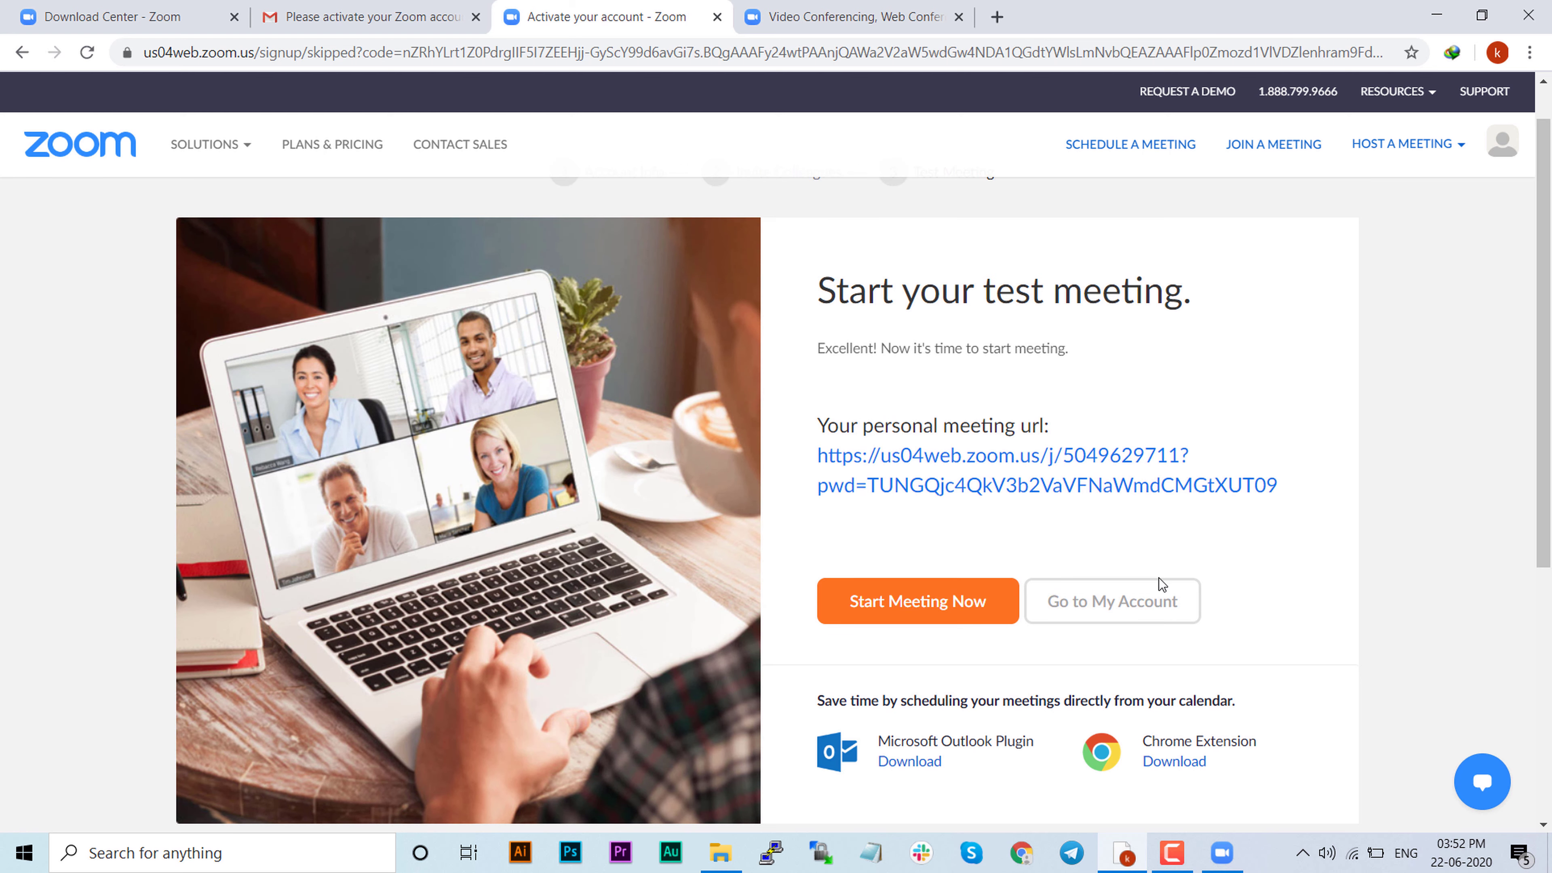
pyautogui.click(1142, 597)
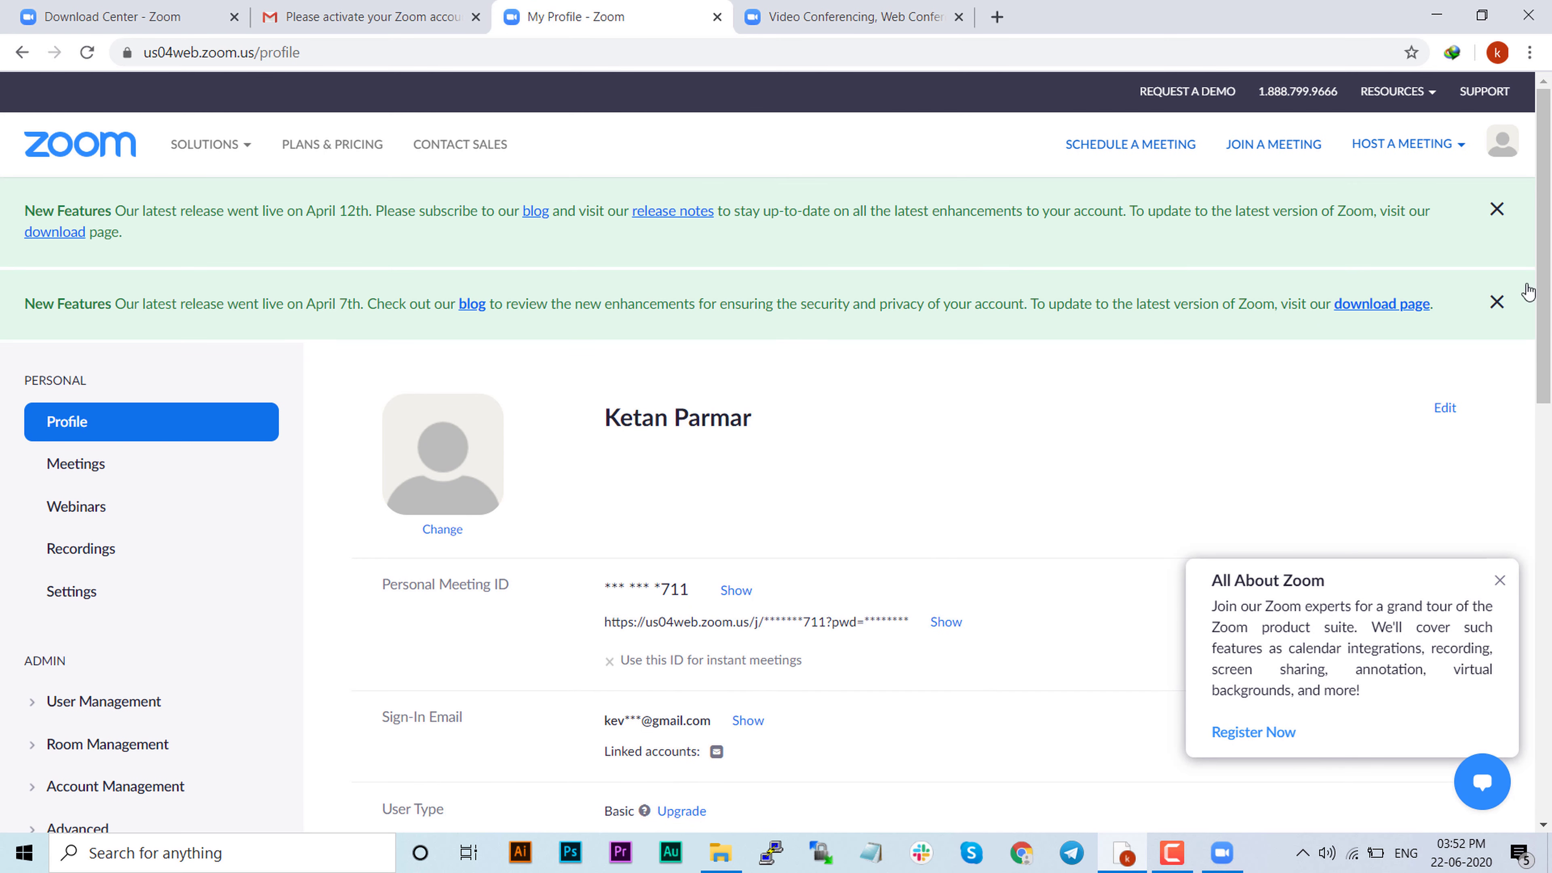
pyautogui.moveTo(1546, 287); pyautogui.dragTo(1549, 219)
# Switch to the Zoom desktop client and sign in with the new account's e-mail address and password.
pyautogui.click(1221, 850)
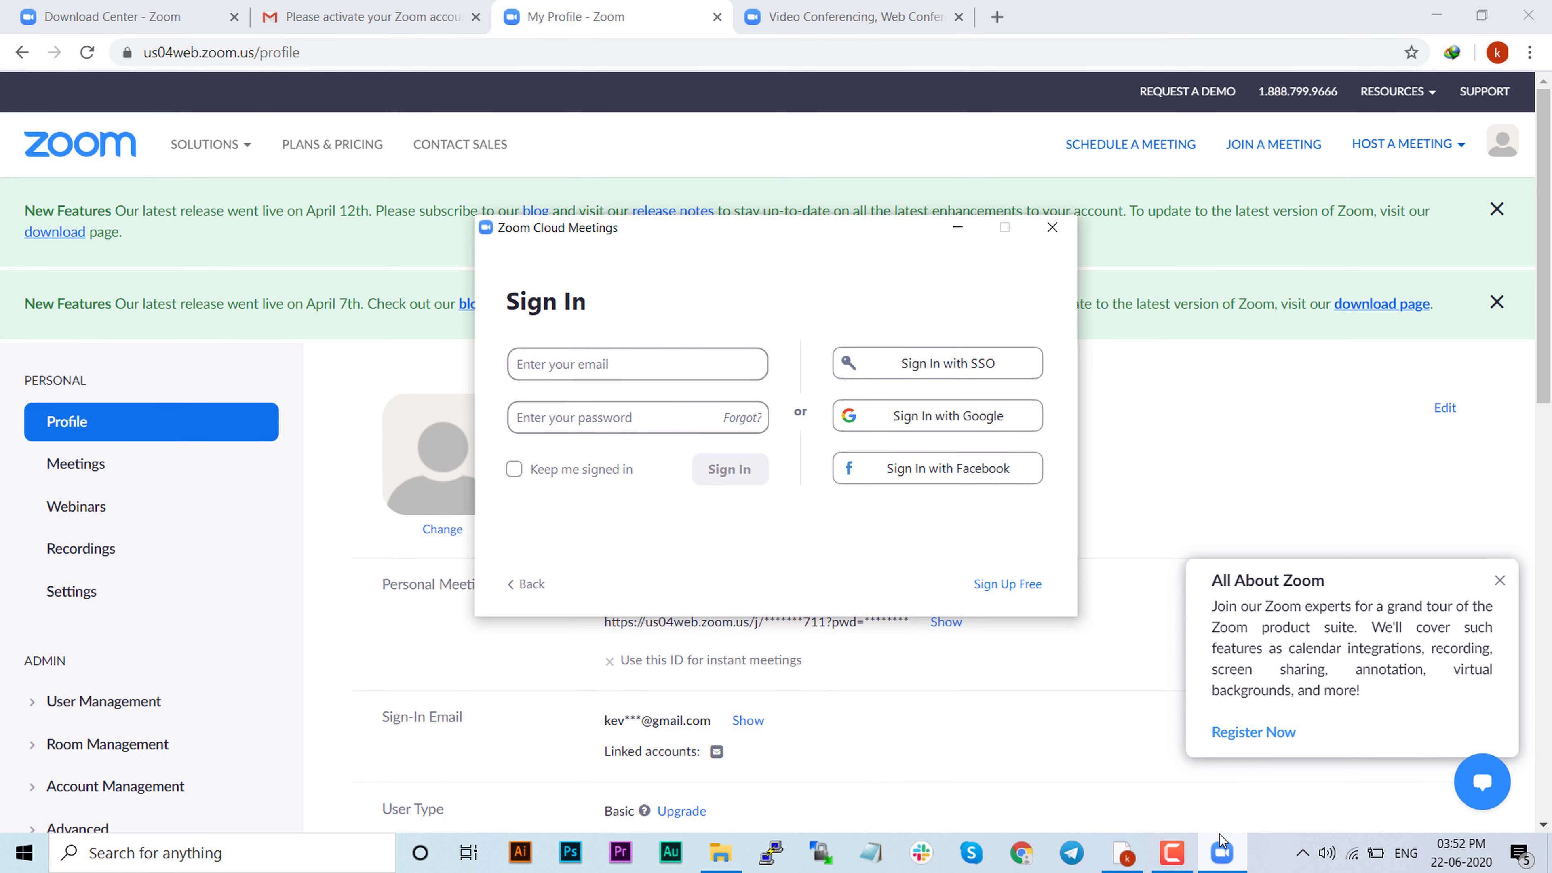
pyautogui.click(589, 365)
pyautogui.hotkey('ctrl', 'v')
pyautogui.press('Tab')
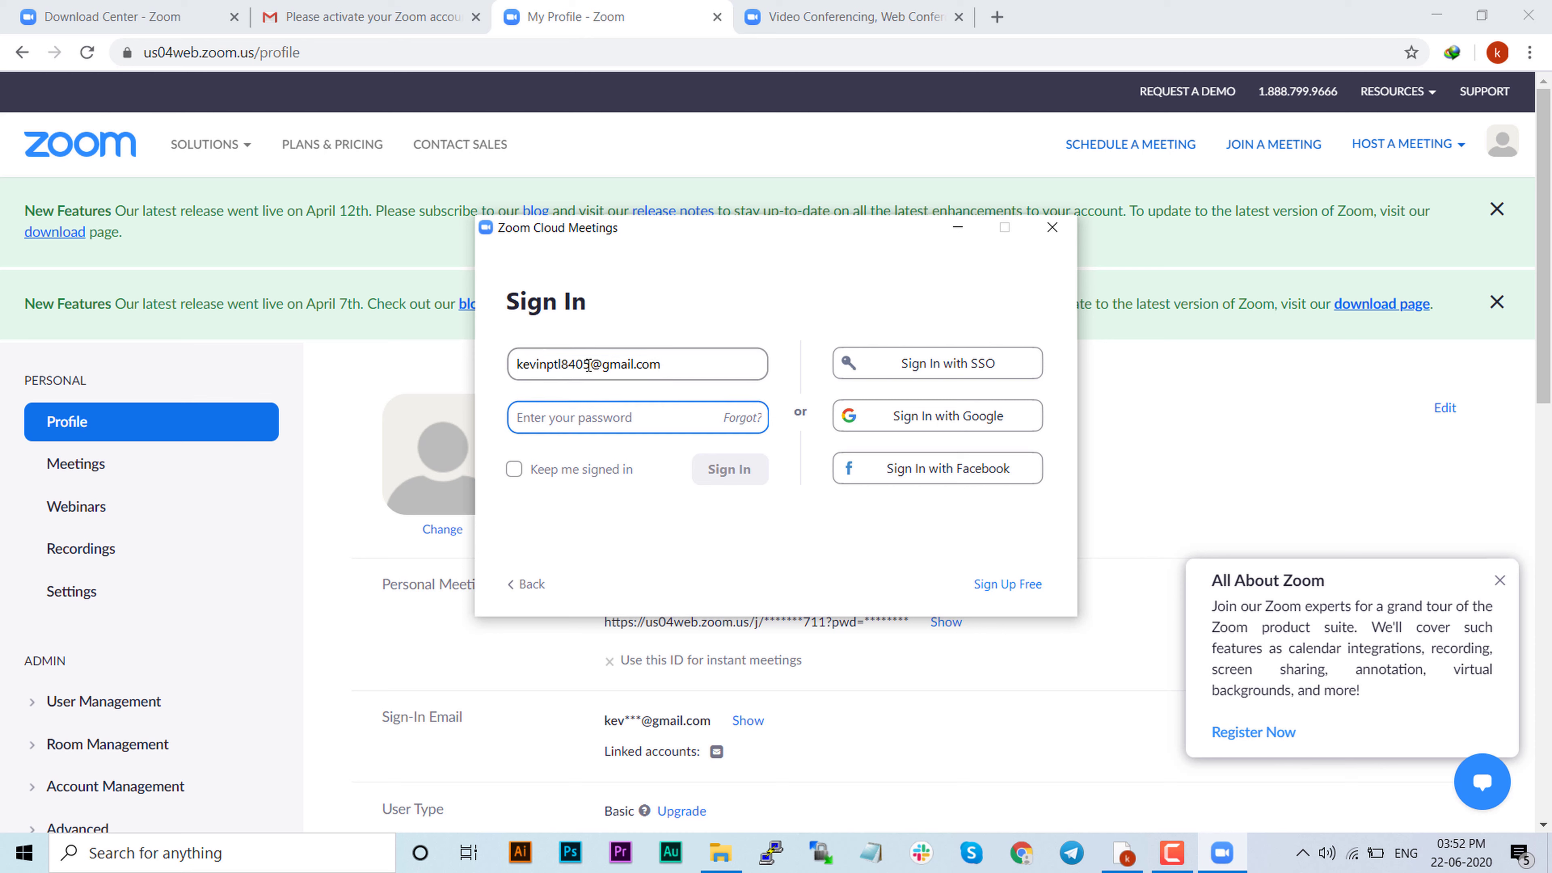
pyautogui.write('**')
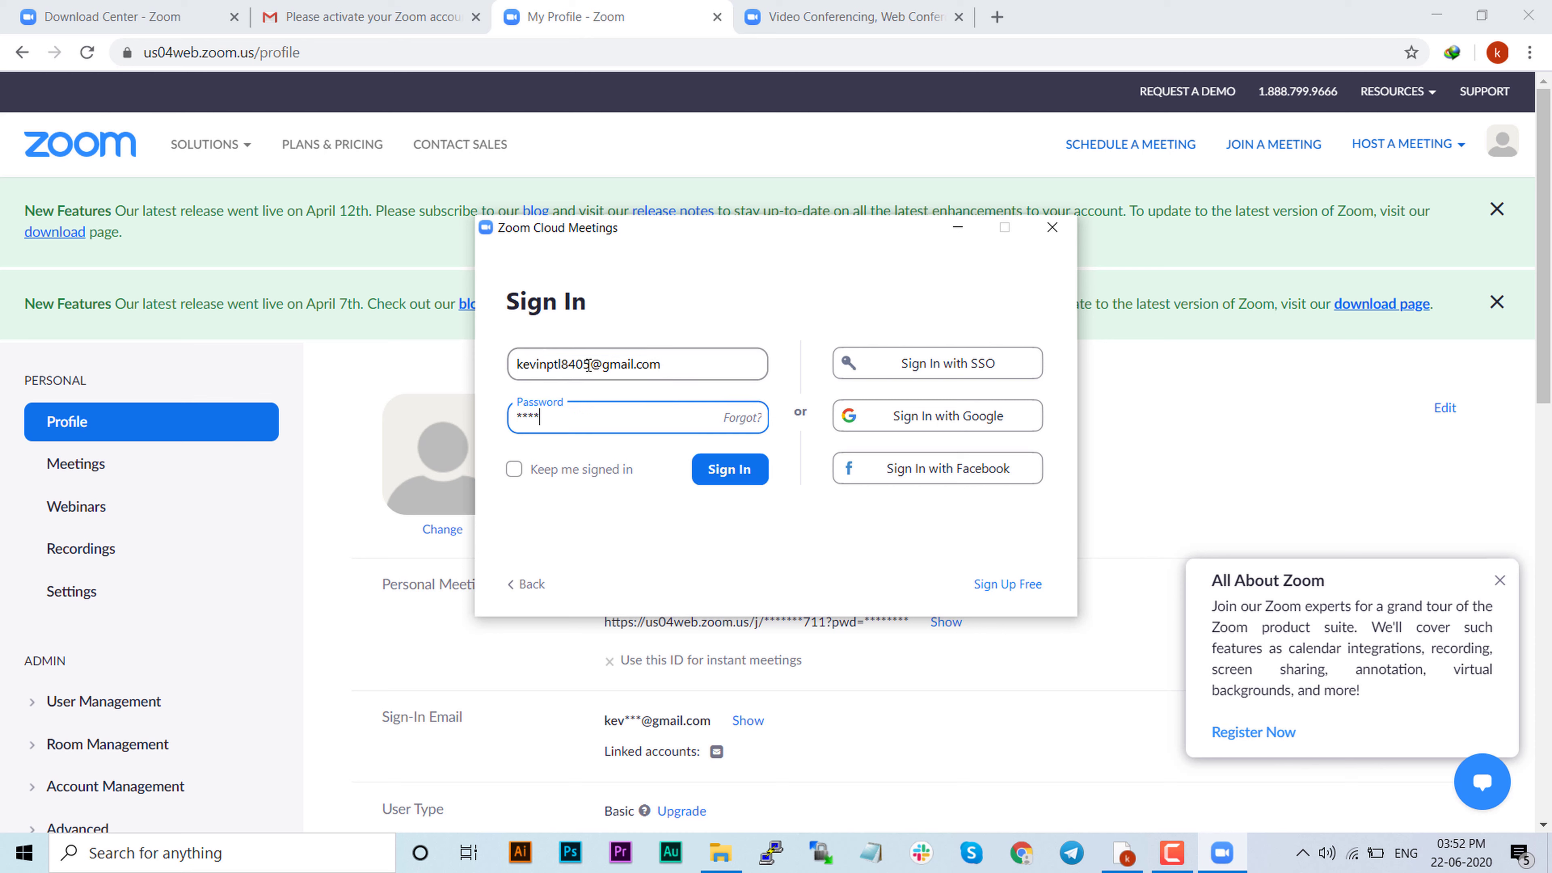
pyautogui.write('*******')
pyautogui.click(728, 468)
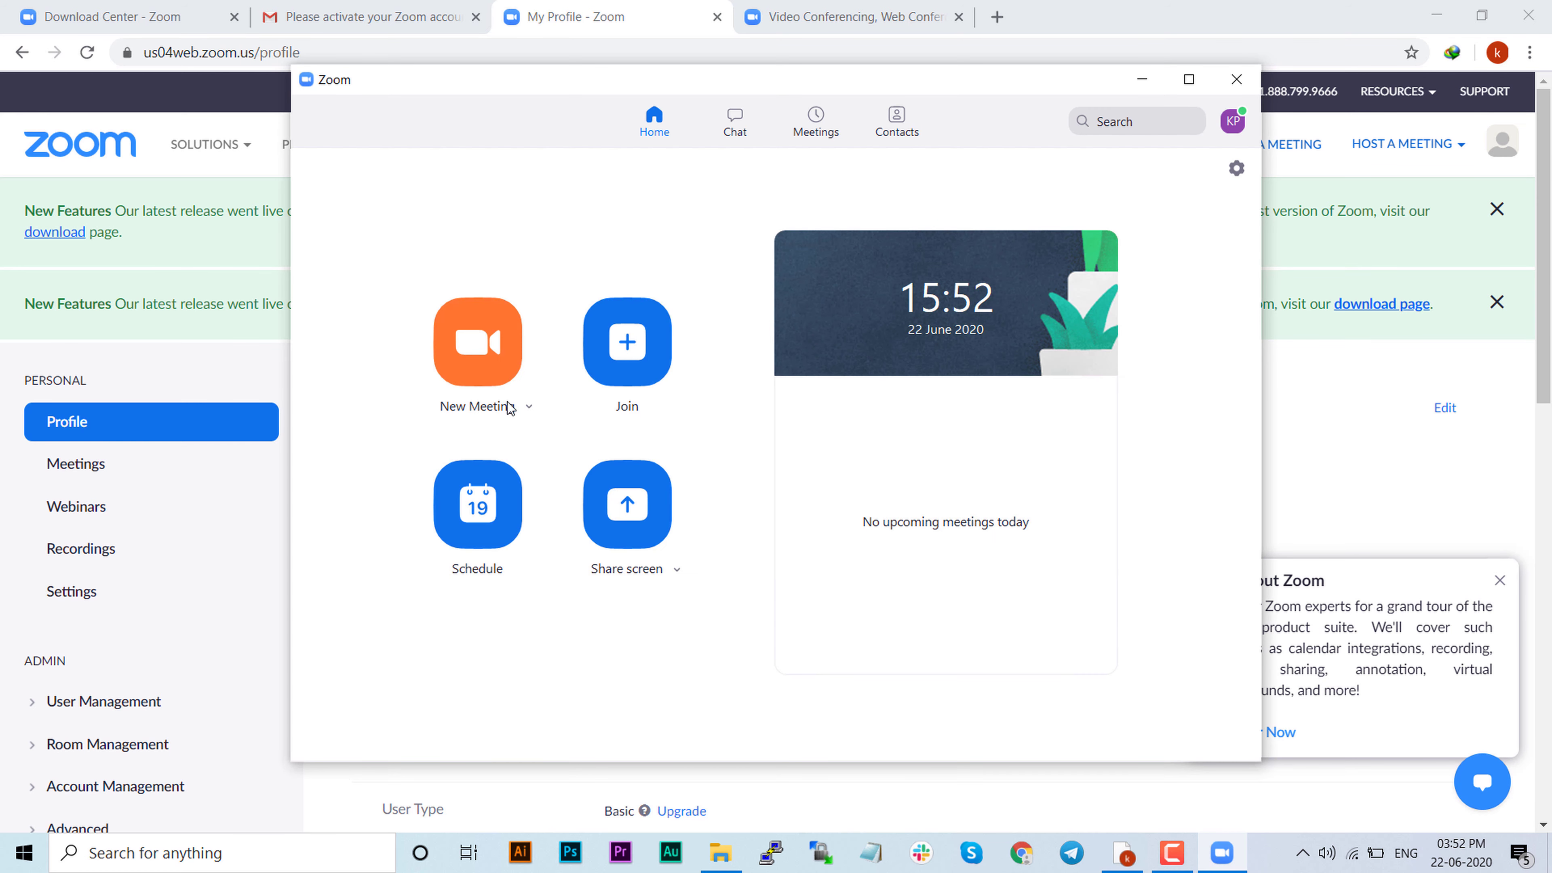
# Start a new instant meeting and end it for all participants.
pyautogui.click(483, 366)
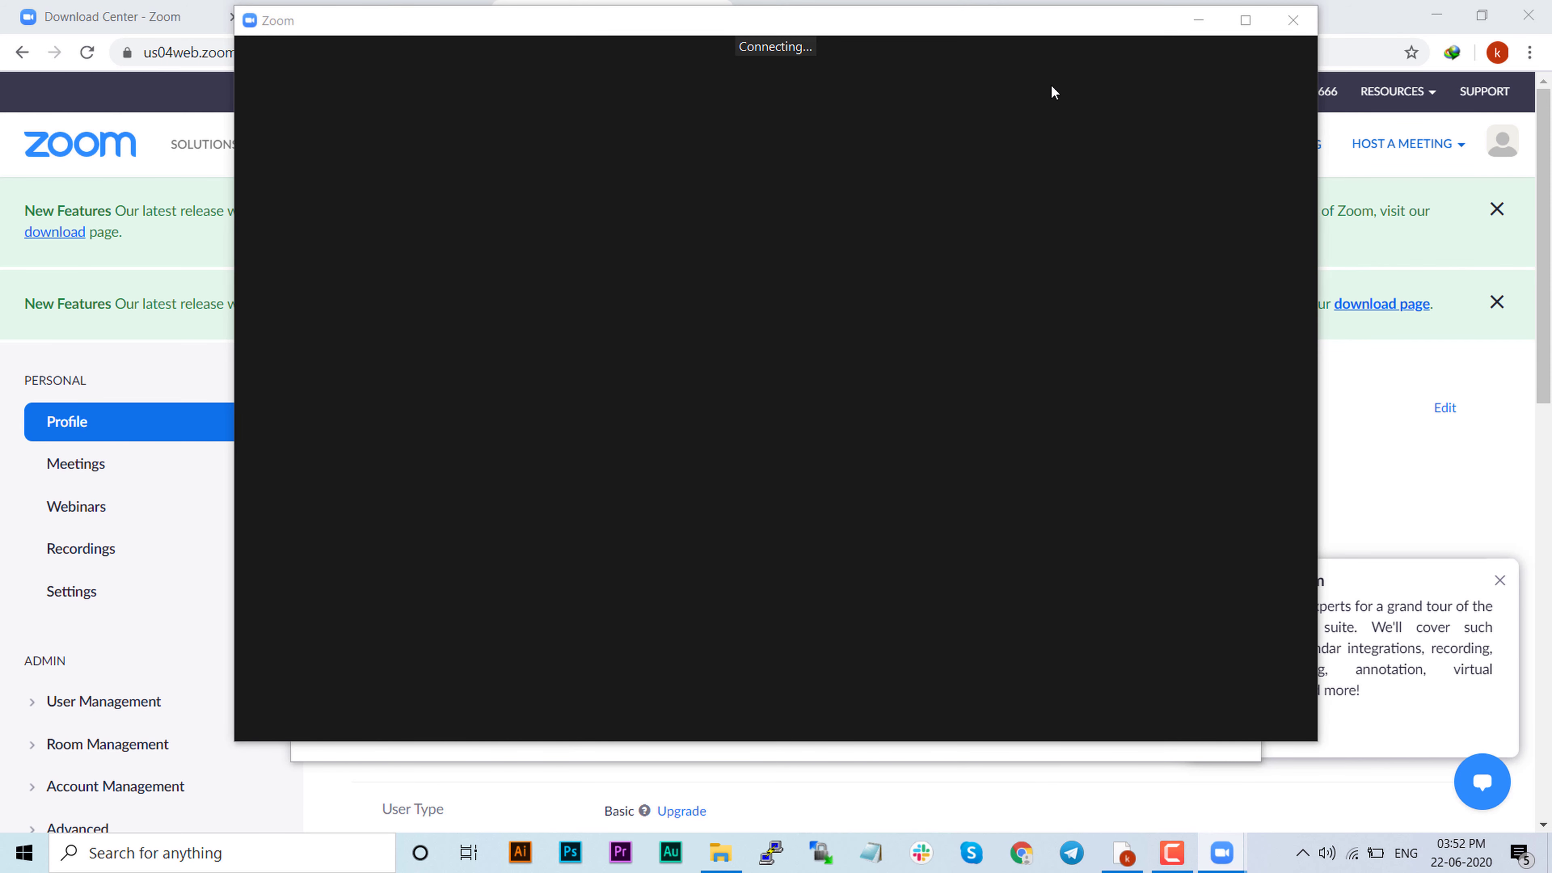
pyautogui.click(1292, 20)
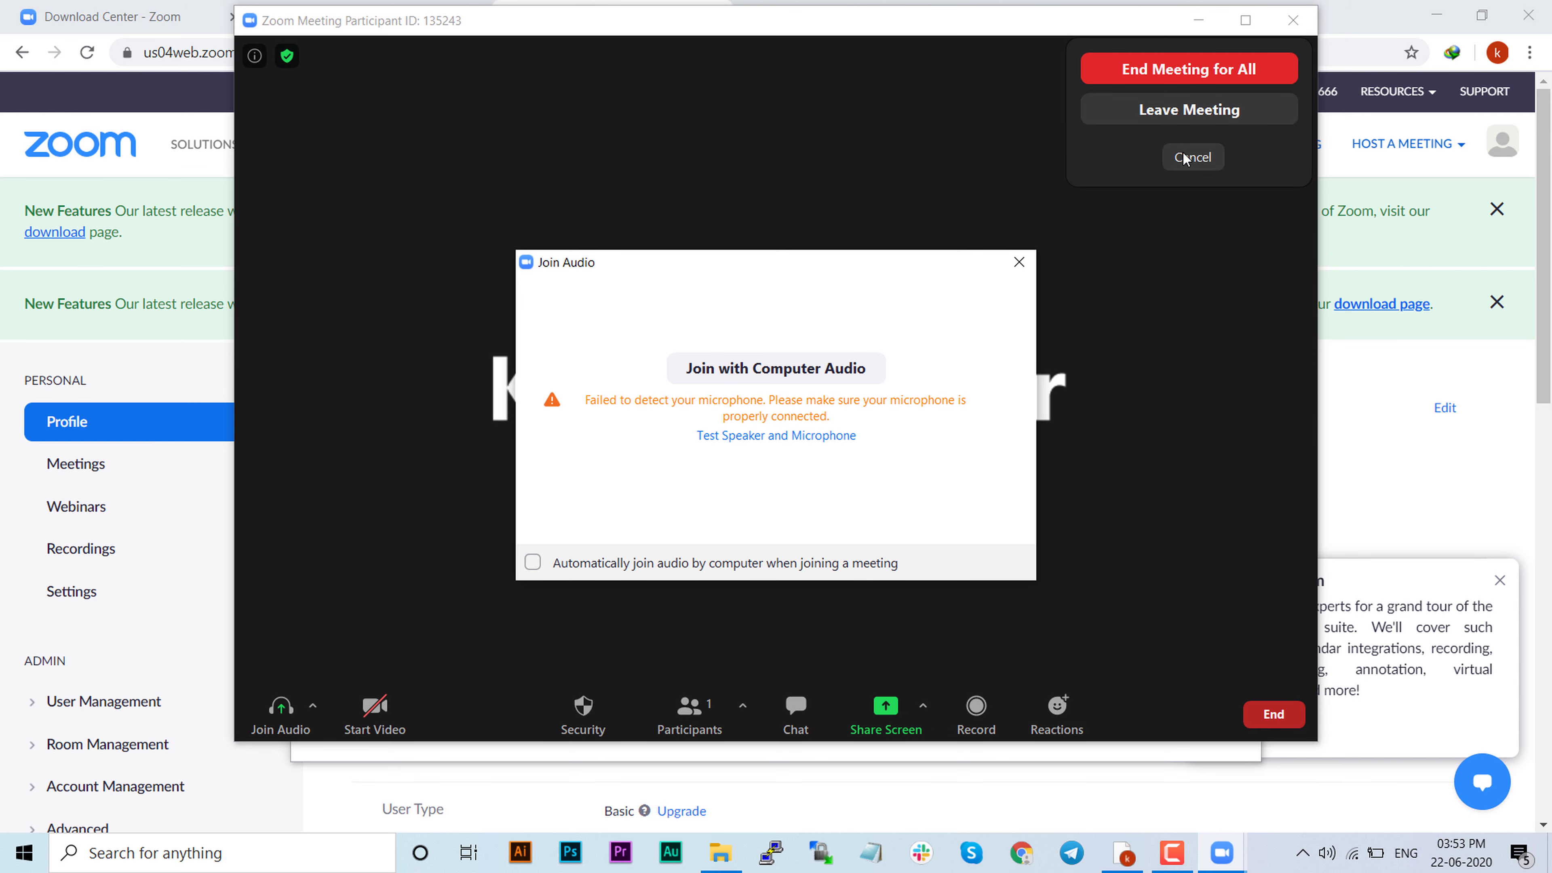
pyautogui.click(1205, 68)
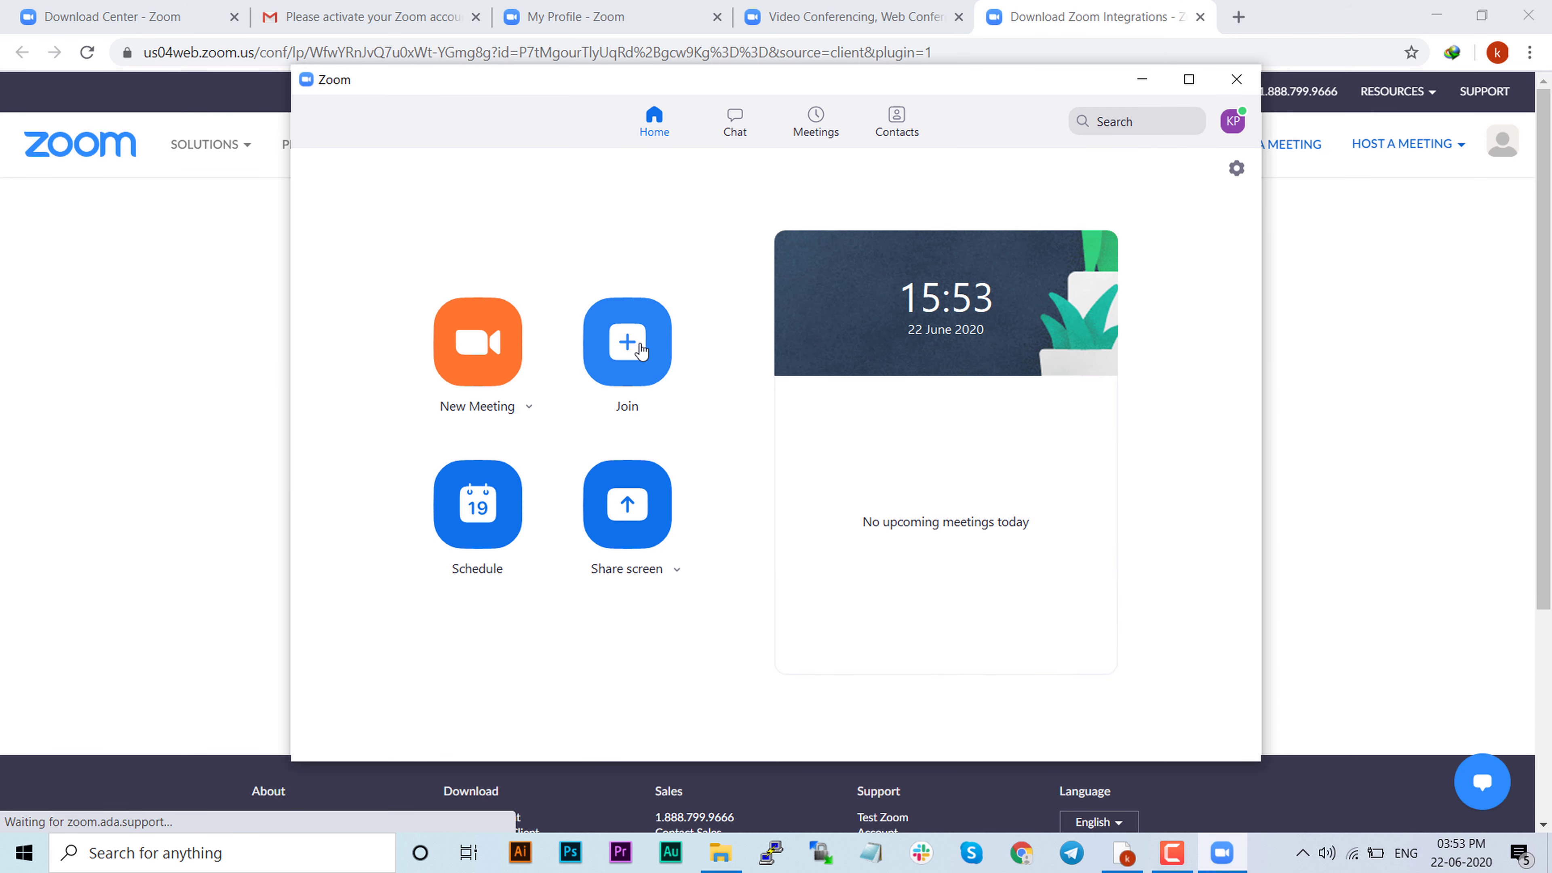
# Examine the Join Meeting, Share Screen and Schedule Meeting dialogs, cancelling each one without submitting it.
pyautogui.click(639, 350)
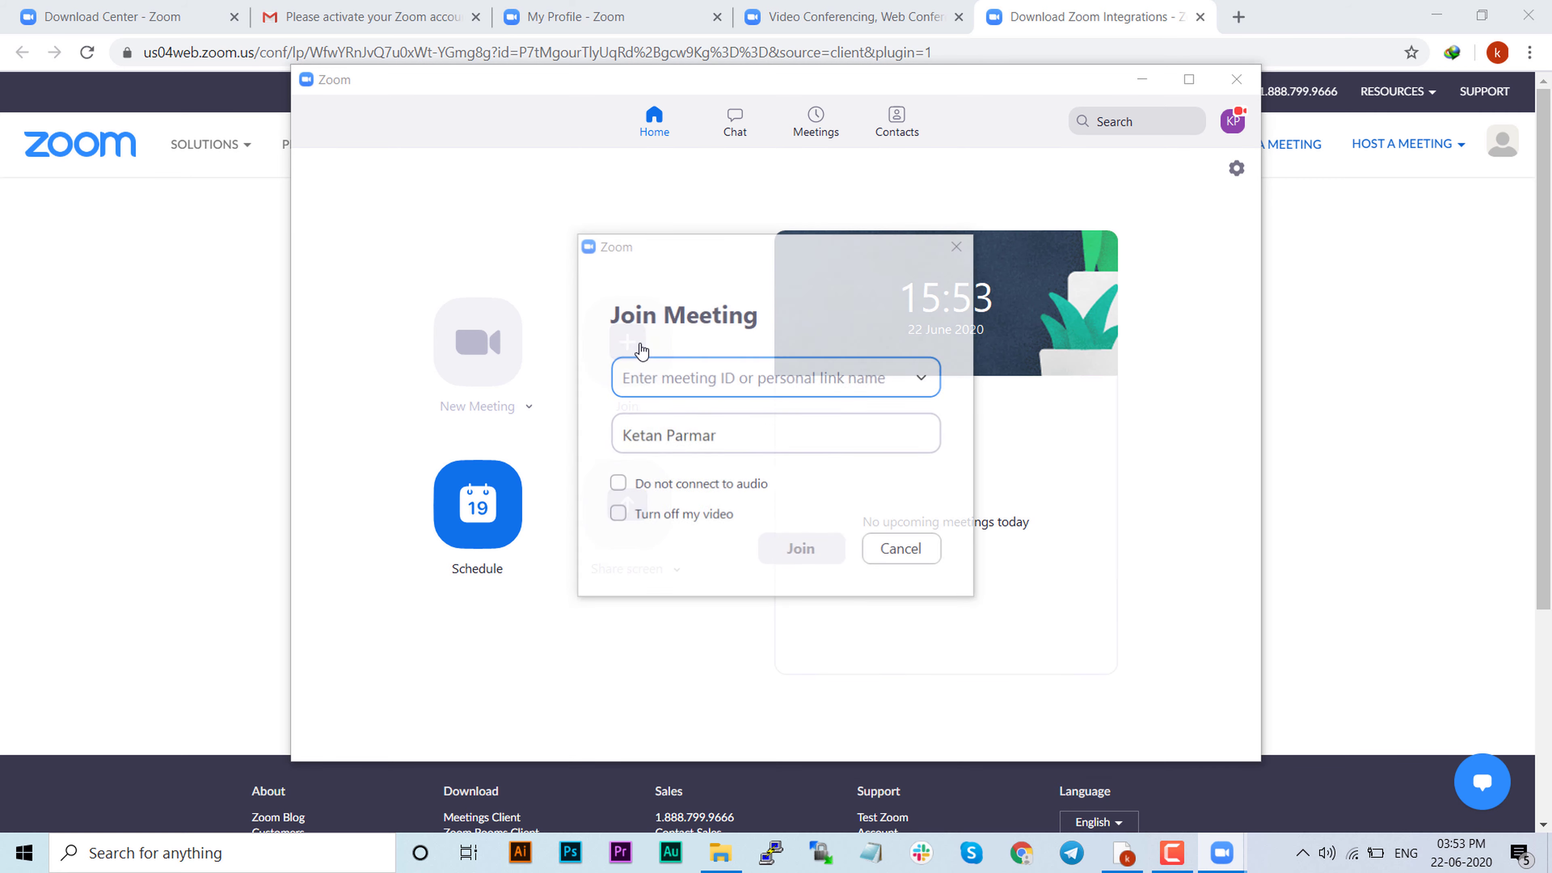
pyautogui.click(903, 550)
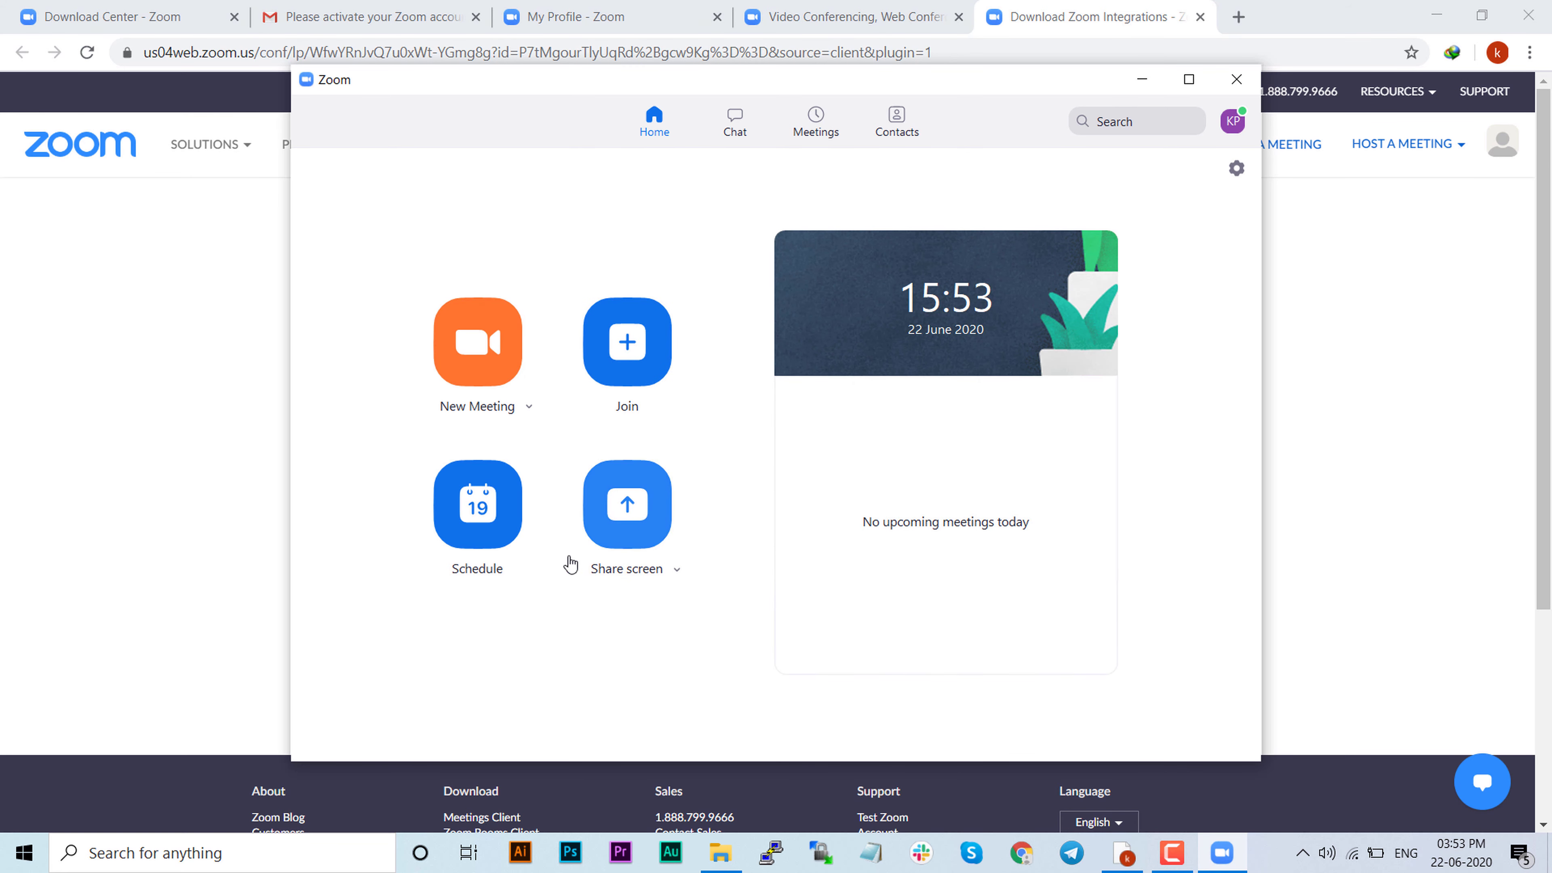
pyautogui.click(624, 537)
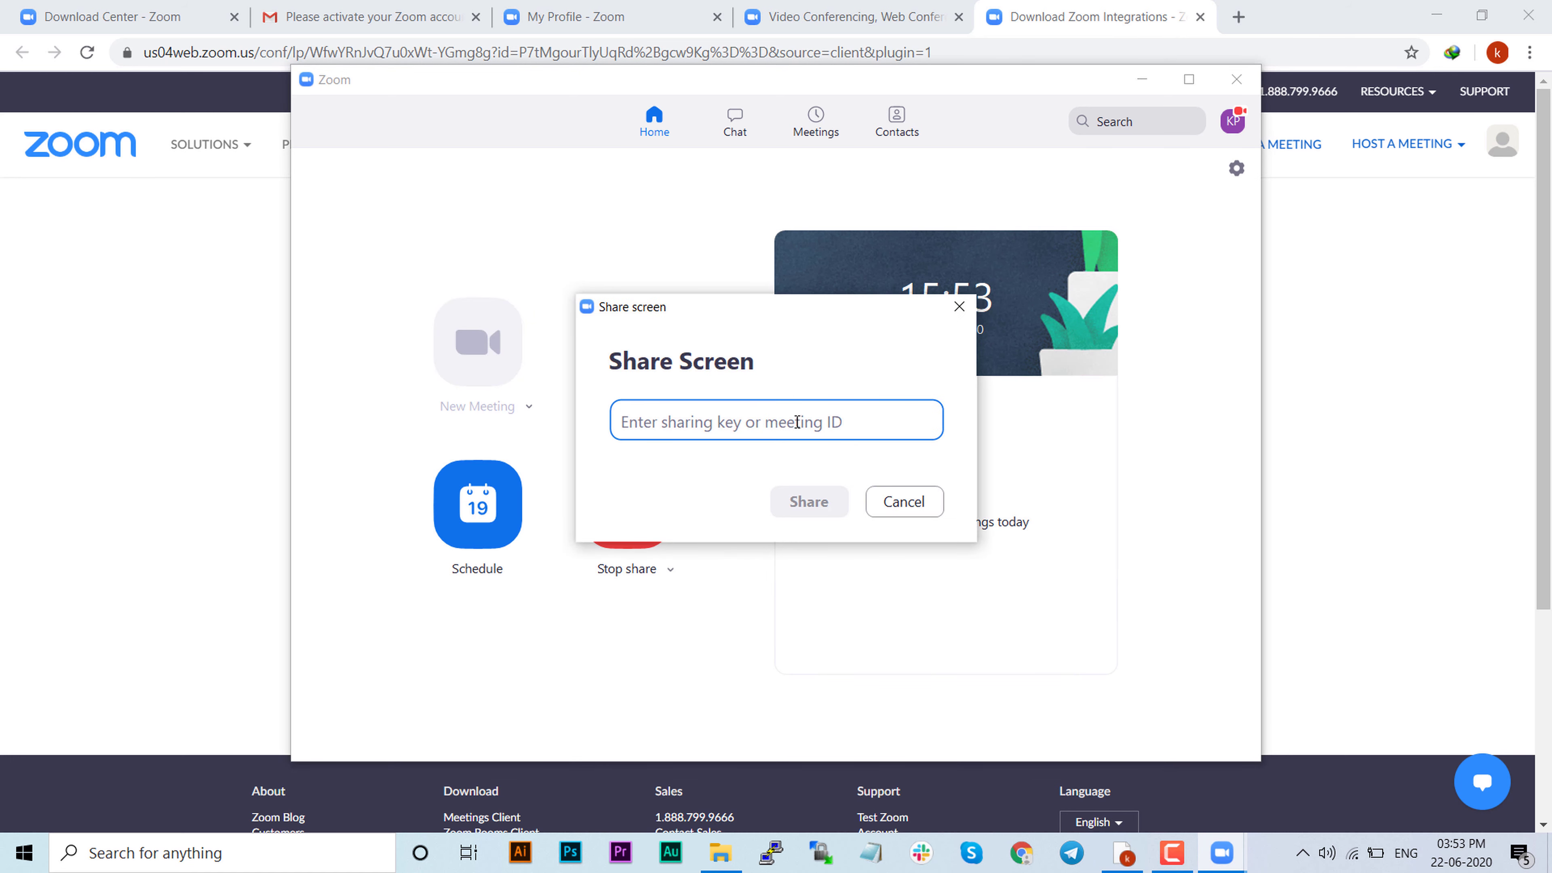
pyautogui.click(909, 506)
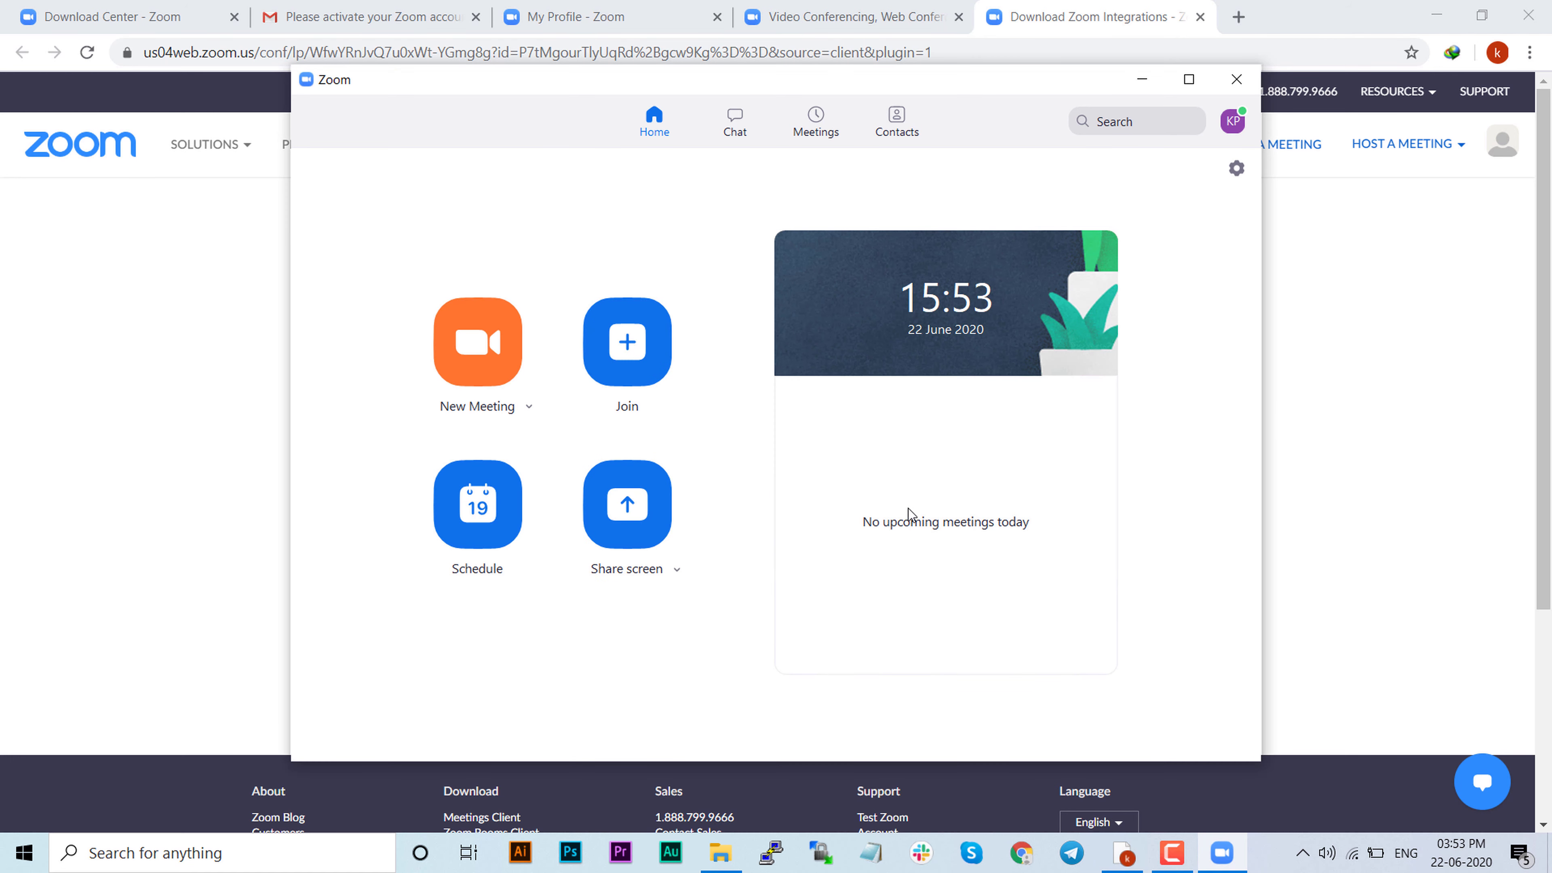
pyautogui.click(492, 537)
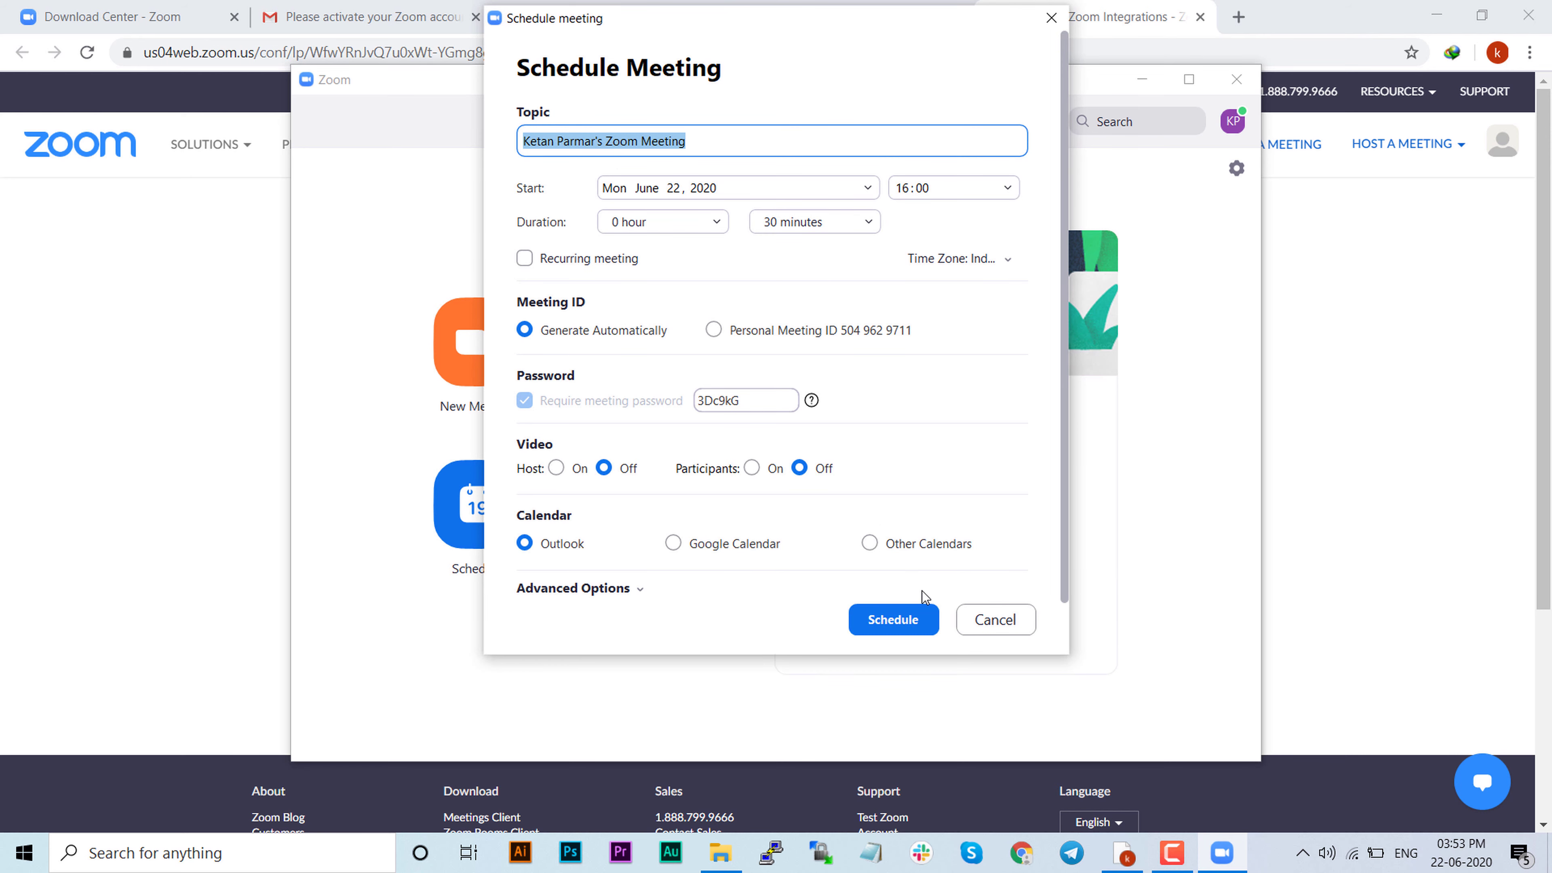
pyautogui.click(980, 620)
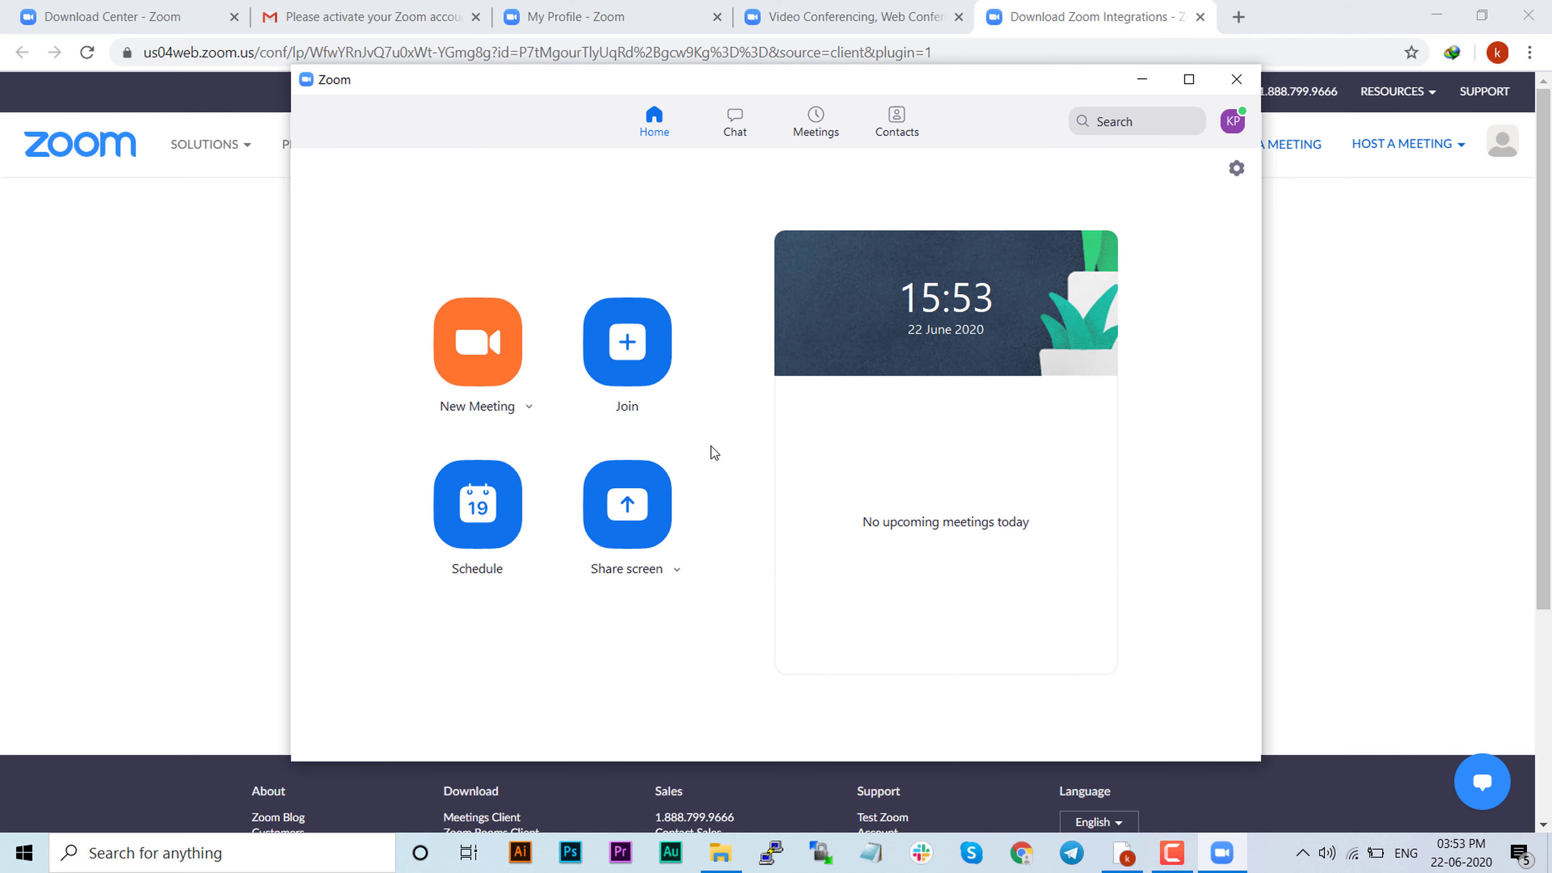
# Look through the client's Chat, Meetings and Contacts sections, including the options for adding contacts, and return to Home.
pyautogui.click(741, 126)
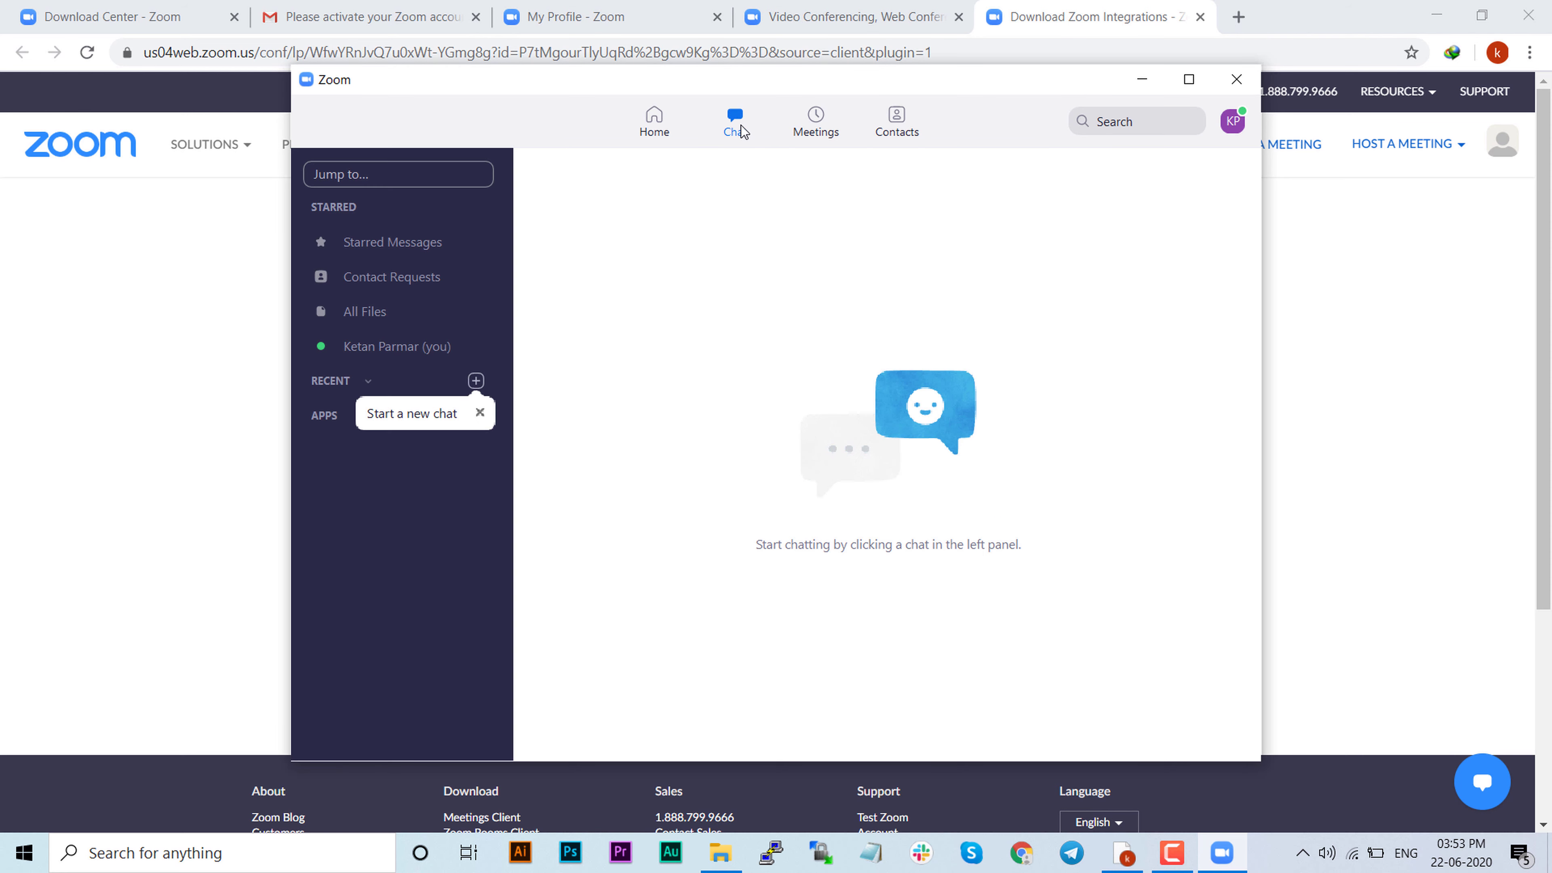
pyautogui.click(801, 126)
pyautogui.click(895, 121)
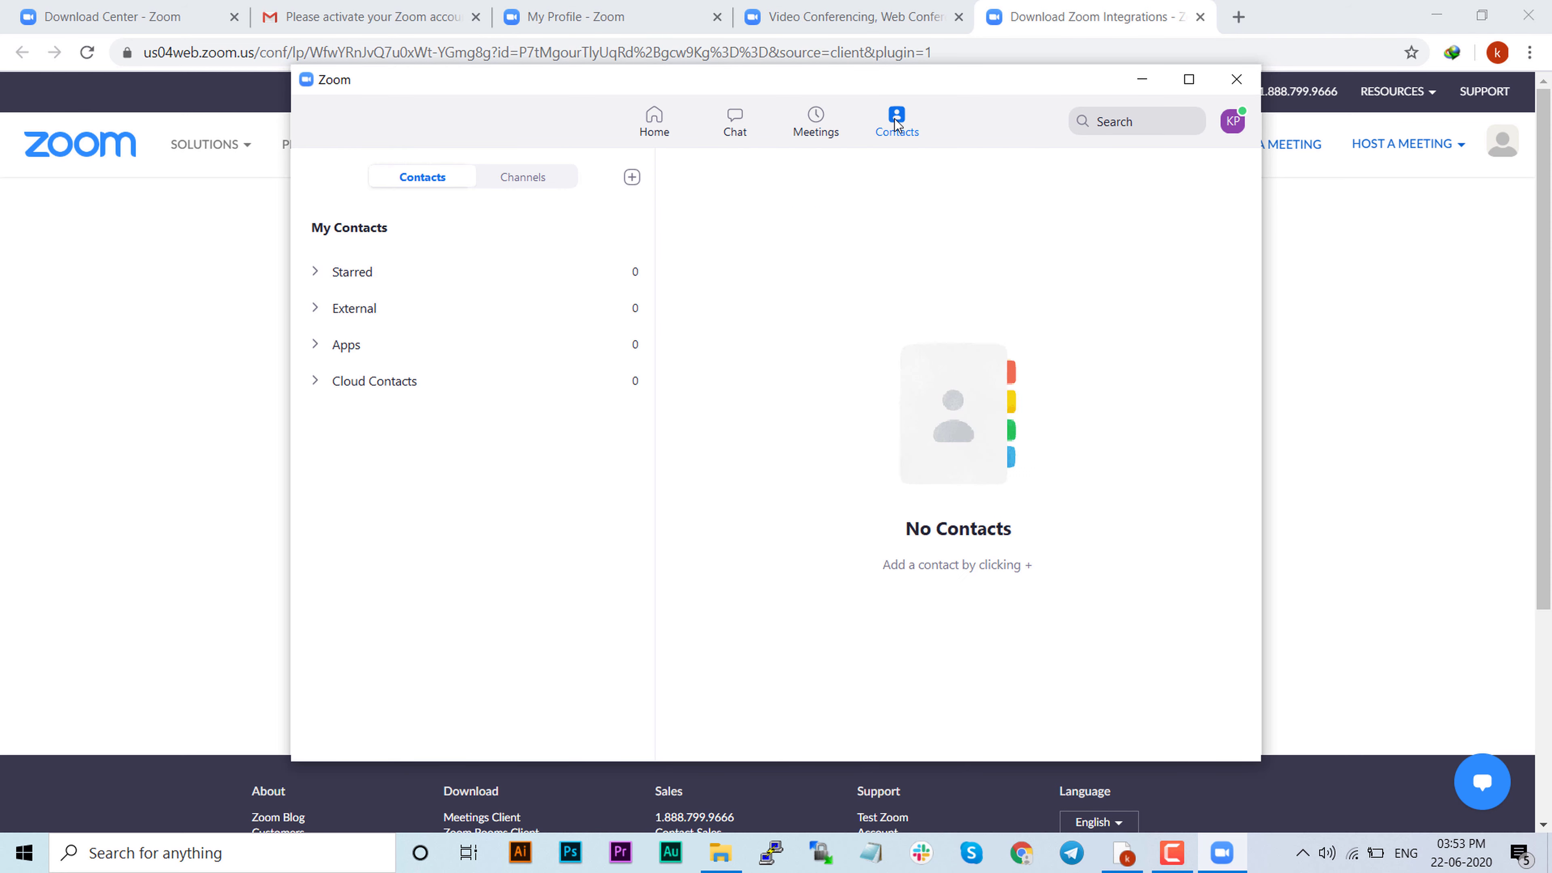
pyautogui.click(633, 177)
pyautogui.click(651, 117)
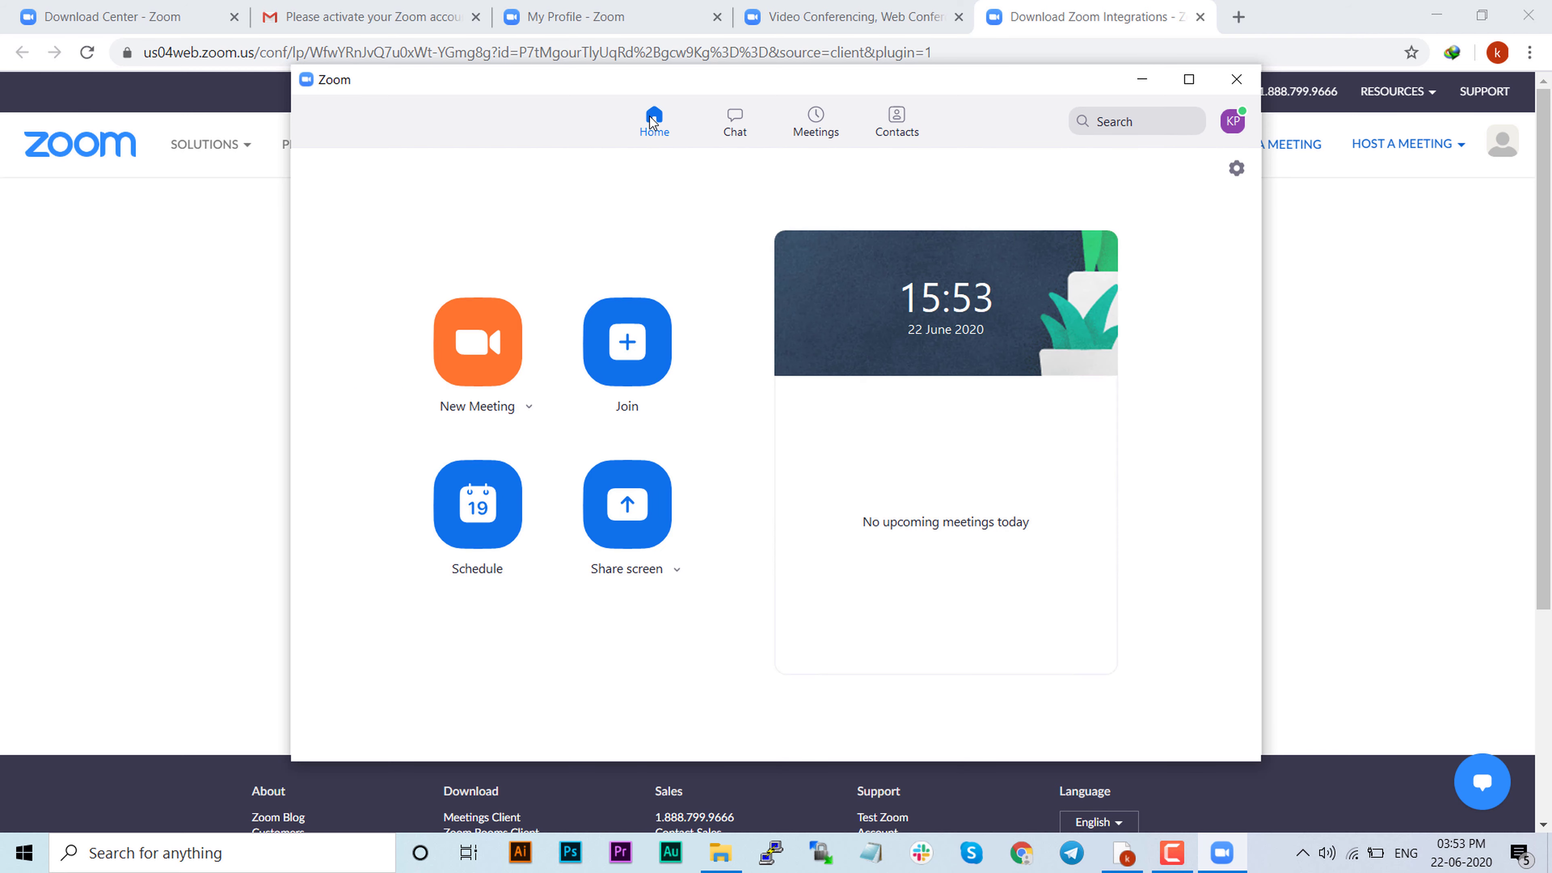